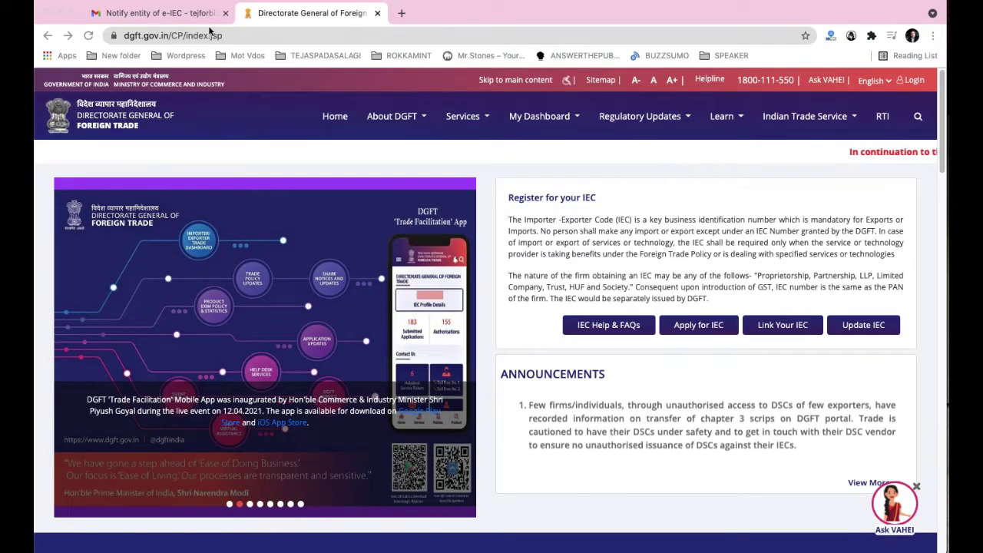
# Step: Open the Login form at the top right of the dgft.gov.in home page
pyautogui.click(226, 35)
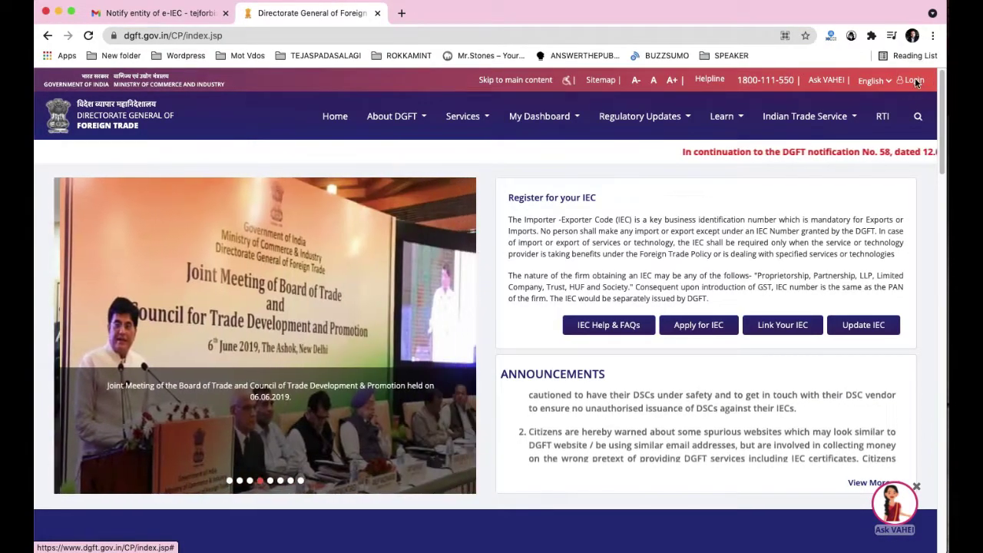
pyautogui.click(922, 81)
# Step: Sign in with the account e-mail, password and CAPTCHA code DC2NG
pyautogui.click(544, 174)
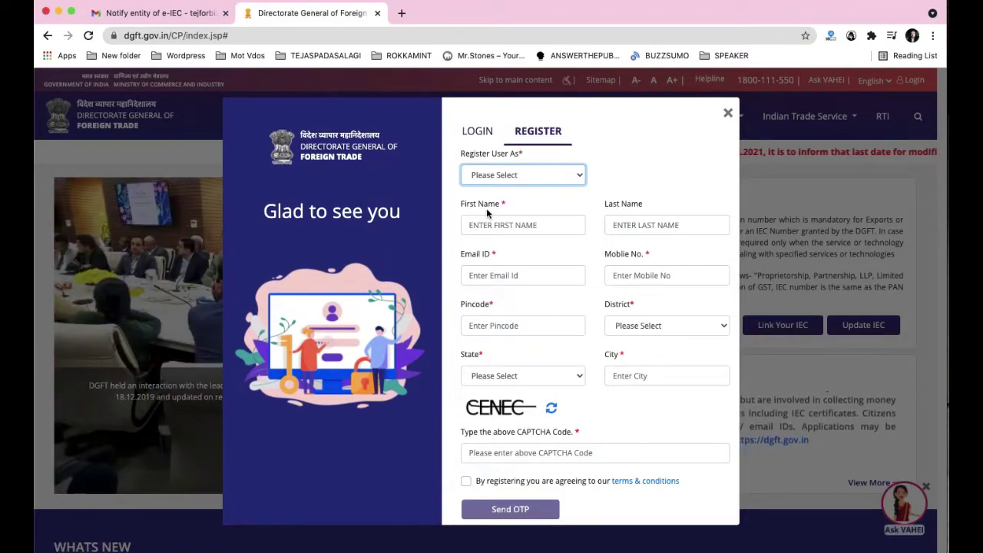
pyautogui.click(477, 131)
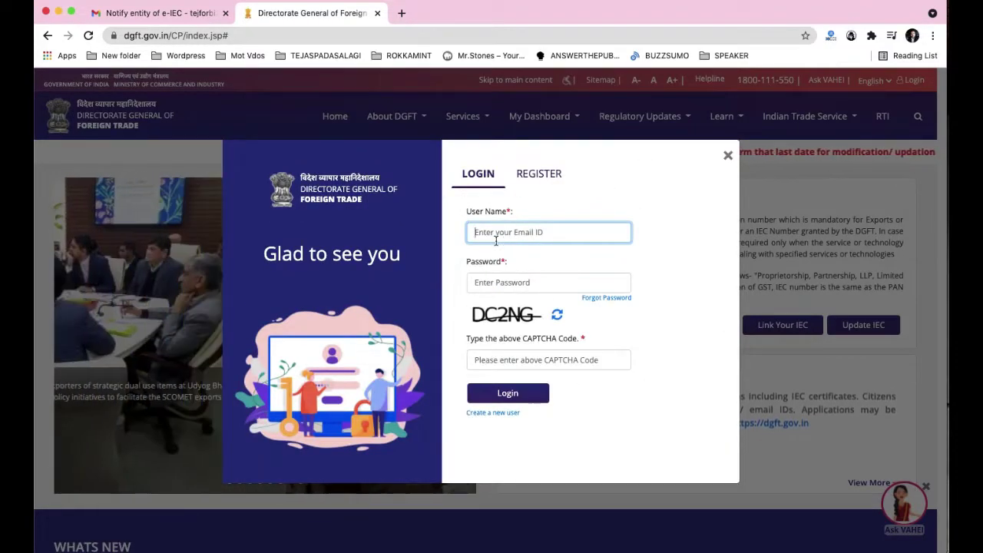
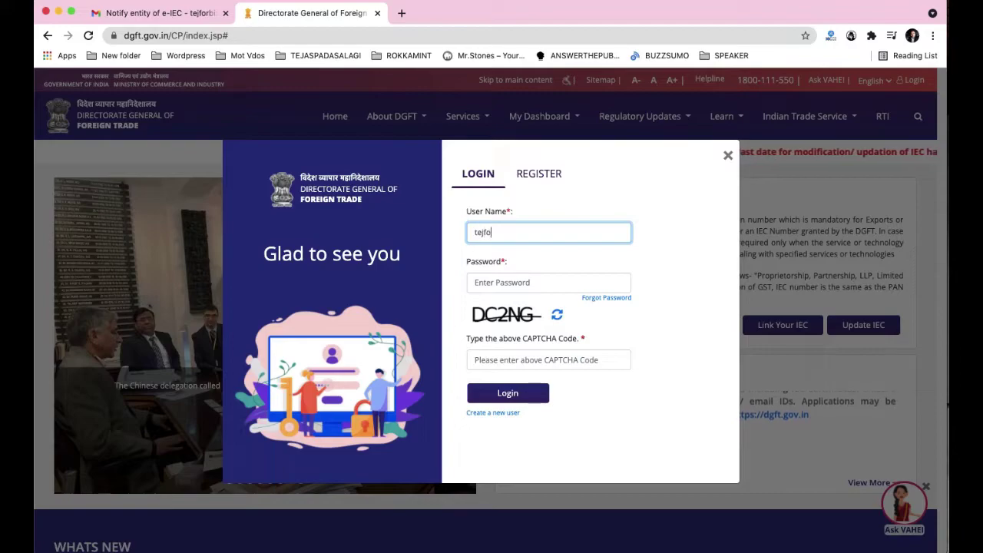
pyautogui.press('Tab')
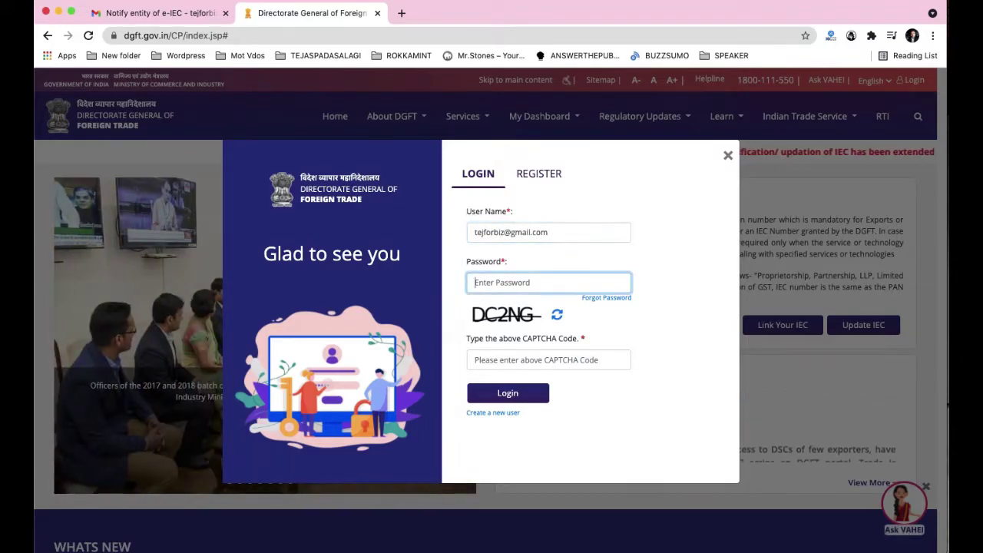
pyautogui.write('•••••••••')
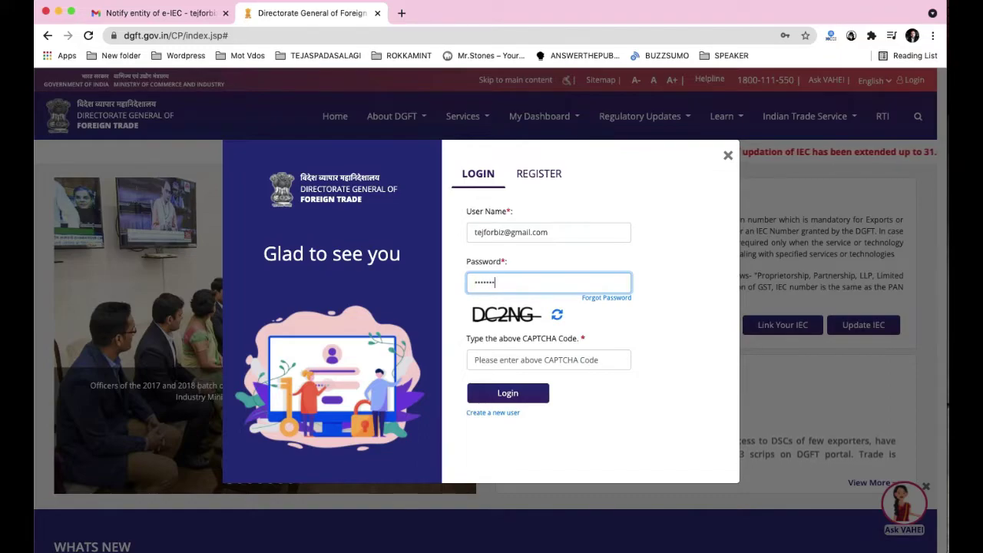
pyautogui.write('••')
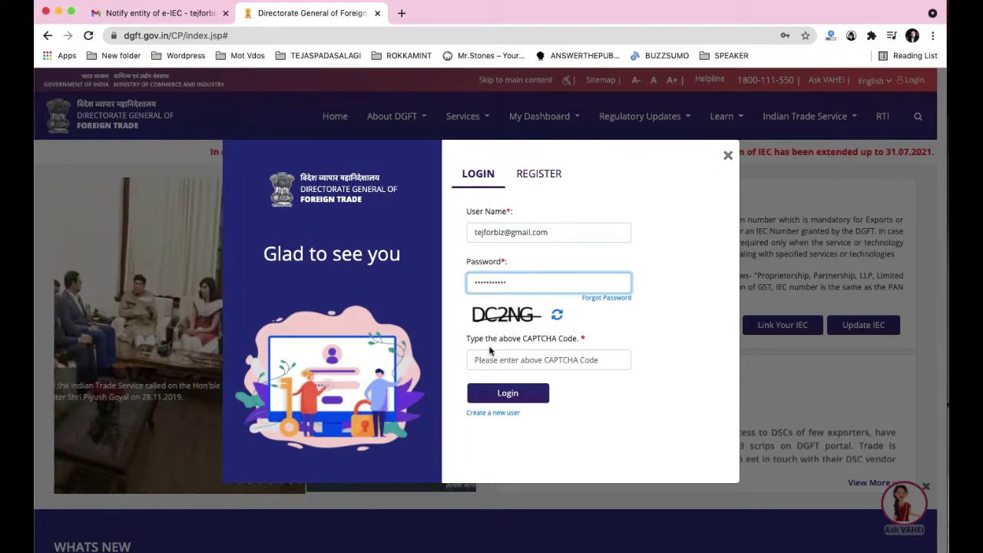
pyautogui.click(480, 367)
pyautogui.write('DC')
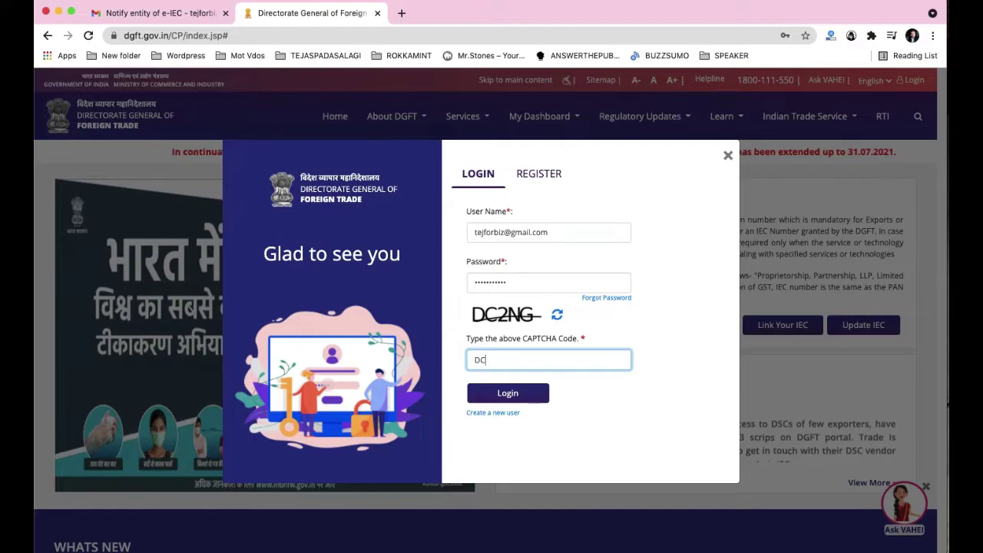
pyautogui.write('2NG')
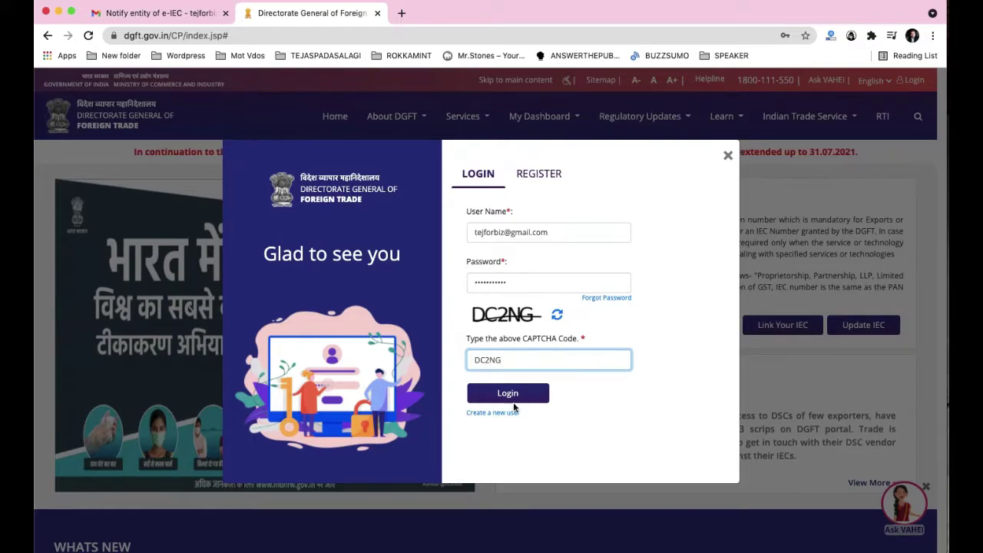
pyautogui.click(508, 392)
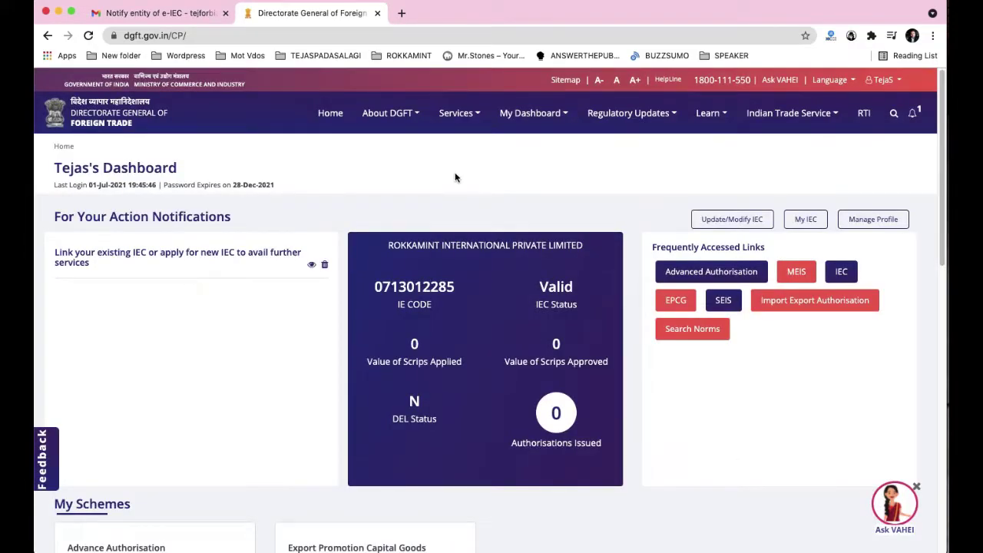
# Step: Go from the dashboard to the Update/Modify IEC page
pyautogui.moveTo(75, 160); pyautogui.dragTo(211, 163)
pyautogui.click(346, 157)
pyautogui.moveTo(58, 163); pyautogui.dragTo(99, 162)
pyautogui.click(303, 171)
pyautogui.click(749, 221)
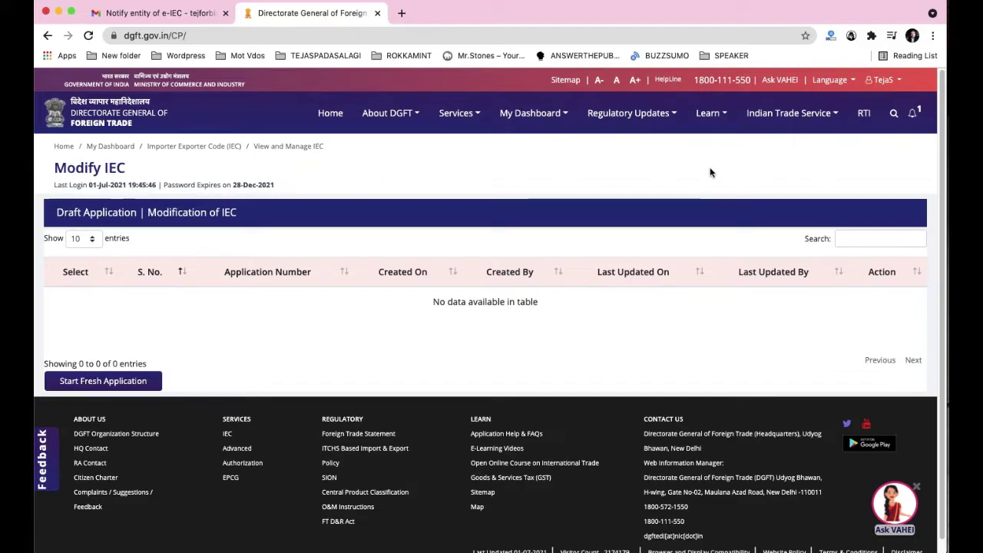
# Step: Start a fresh application from the empty draft table on the Modify IEC page
pyautogui.moveTo(60, 170); pyautogui.dragTo(158, 172)
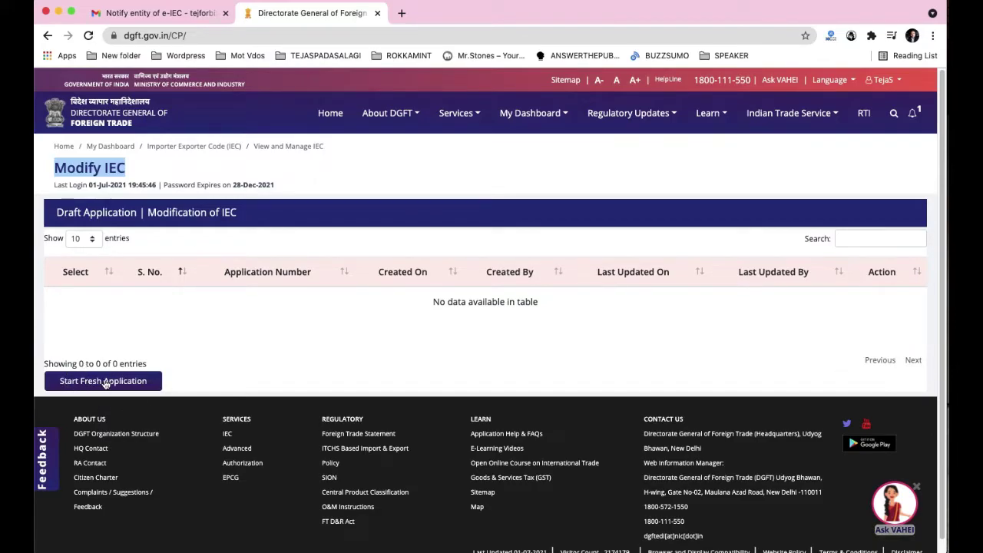
pyautogui.click(100, 382)
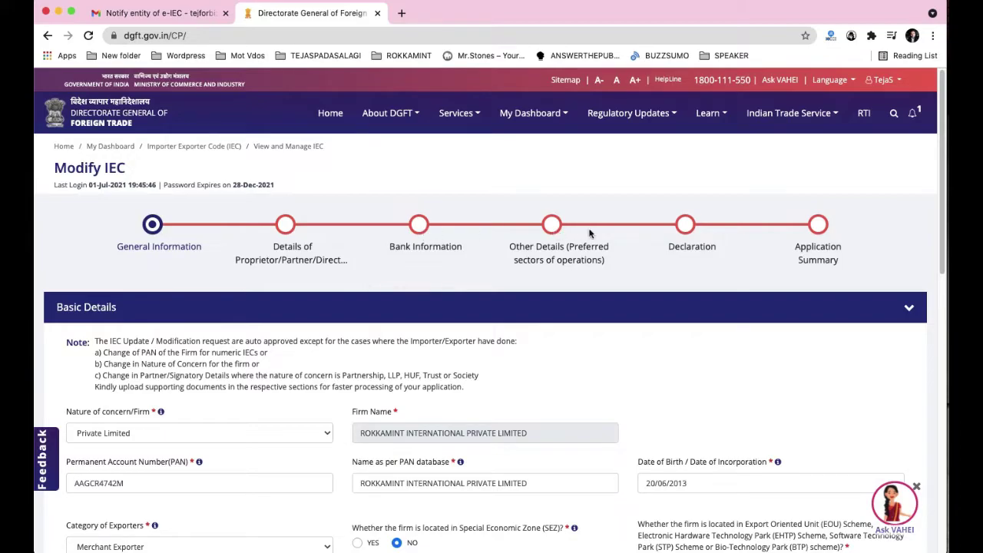
# Step: Check the prefilled Basic Details and CERT INCORP.pdf, then expand Firm Address Details
pyautogui.scroll(-3, 590, 305)
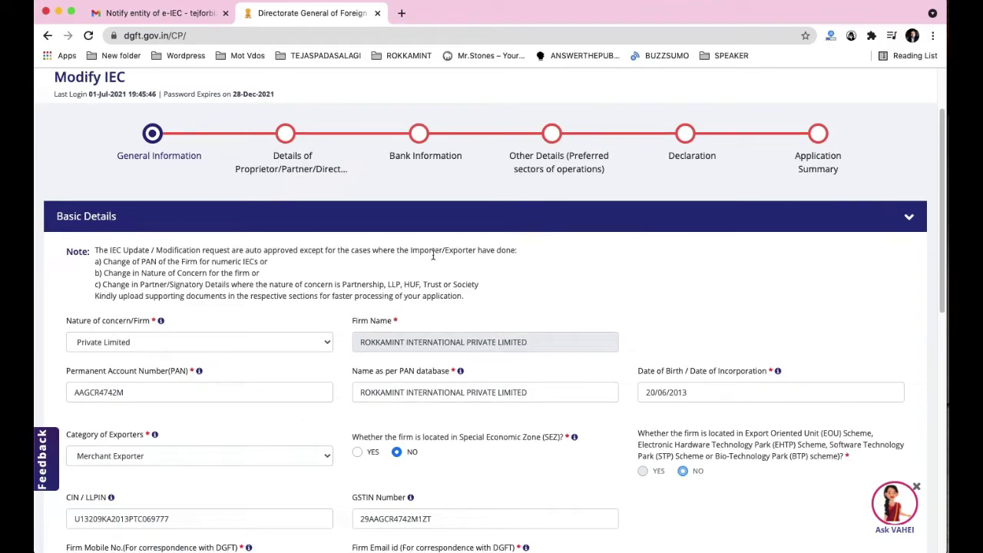
pyautogui.scroll(-7, 434, 259)
pyautogui.scroll(-2, 202, 227)
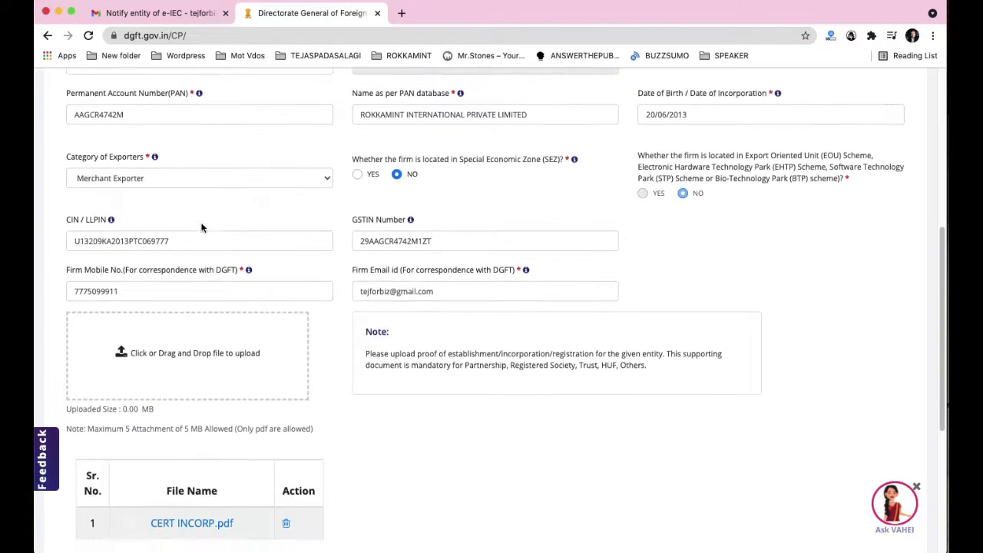
pyautogui.scroll(-1, 261, 319)
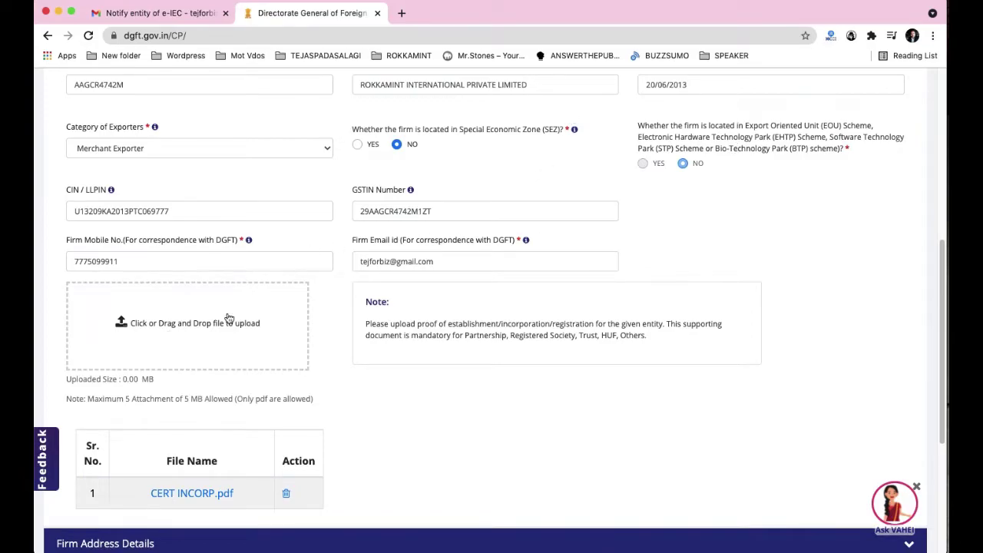
pyautogui.scroll(2, 269, 222)
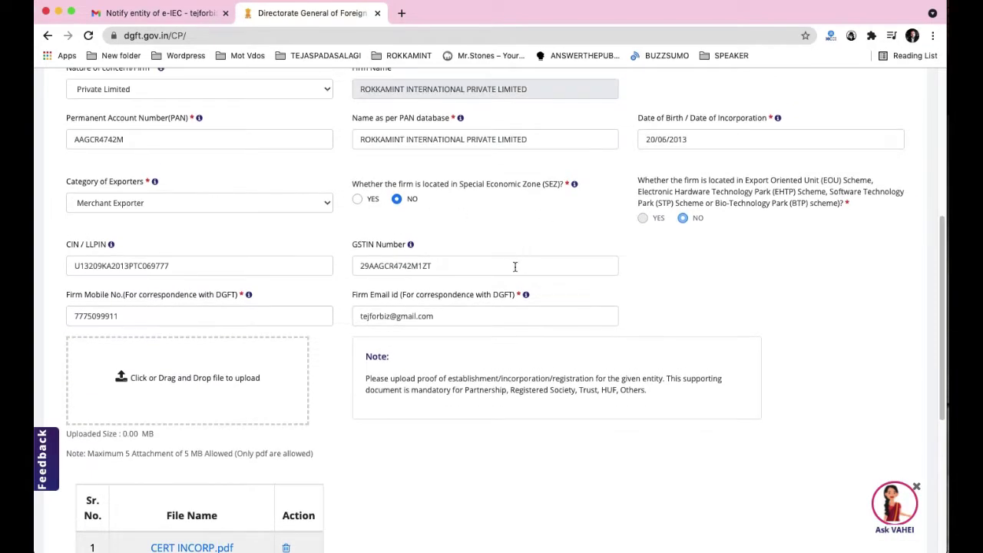
pyautogui.scroll(-2, 382, 371)
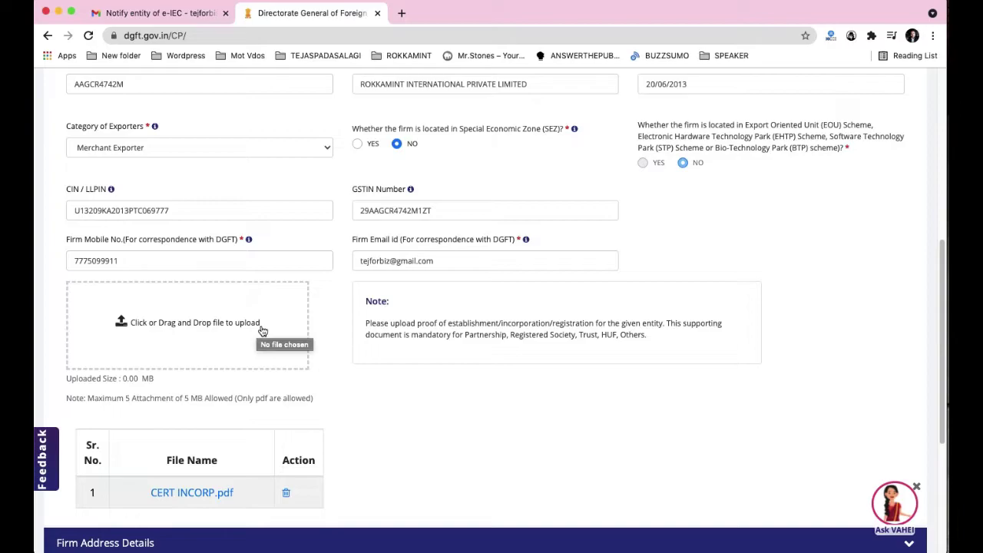
pyautogui.scroll(1, 335, 351)
pyautogui.scroll(10, 136, 185)
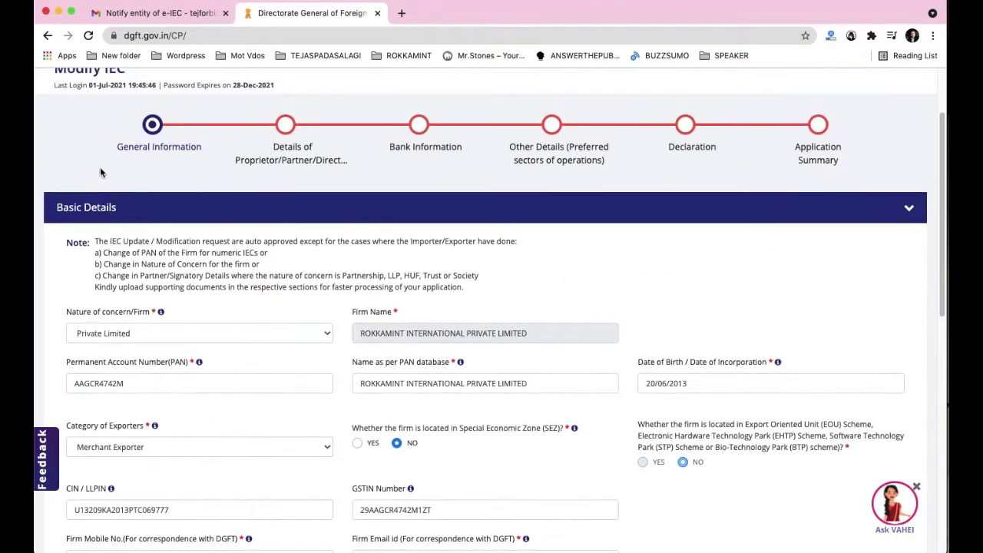
pyautogui.scroll(-1, 514, 308)
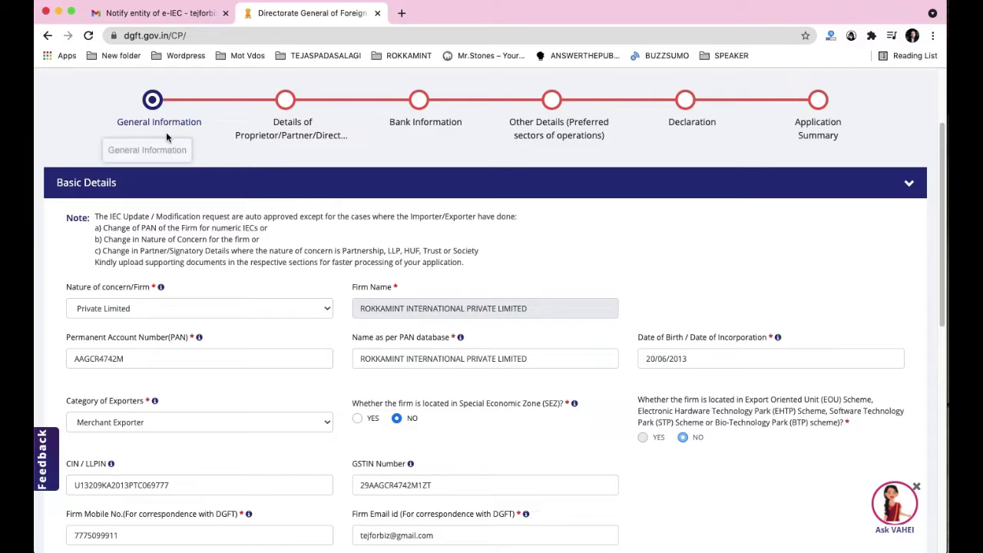
pyautogui.scroll(-1, 120, 300)
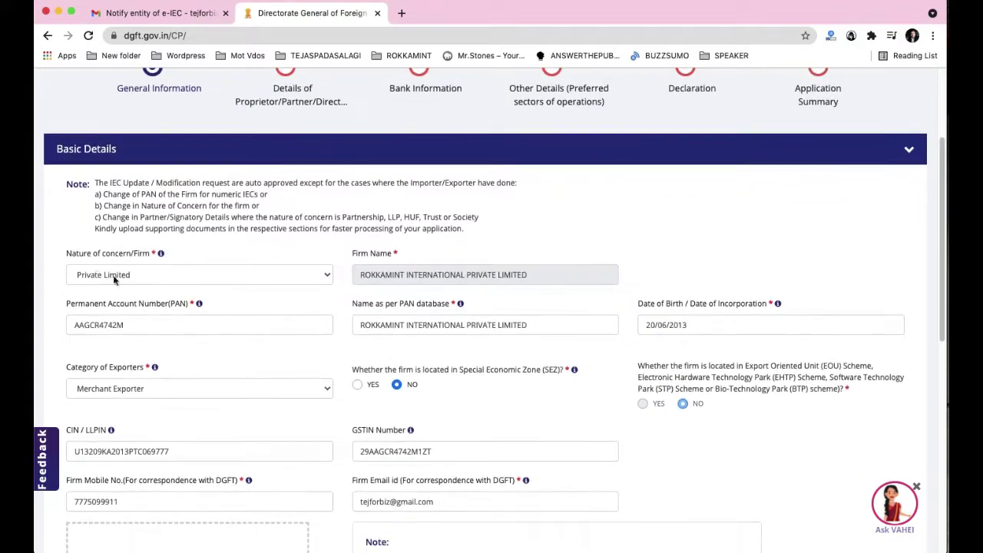
pyautogui.scroll(-4, 145, 291)
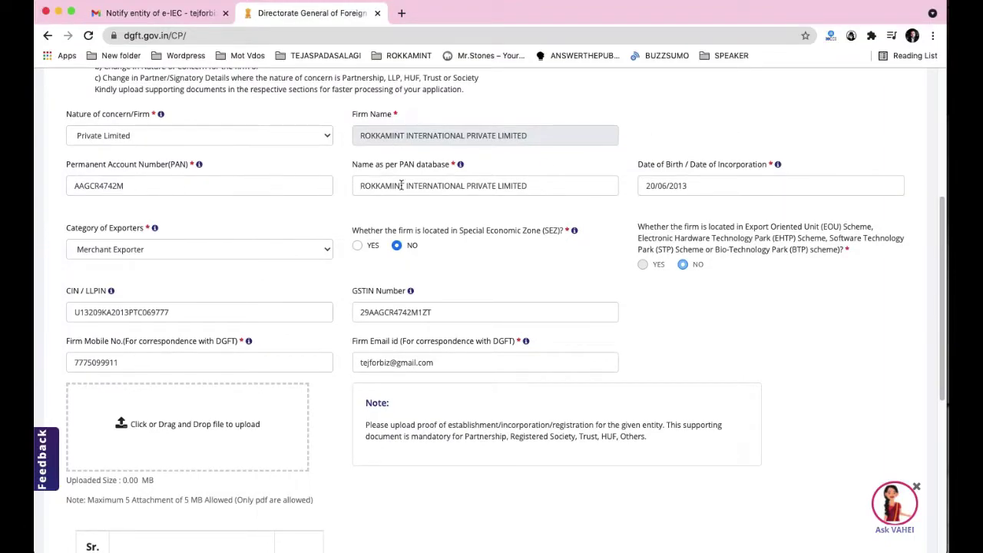
pyautogui.scroll(-1, 499, 182)
pyautogui.scroll(-1, 709, 165)
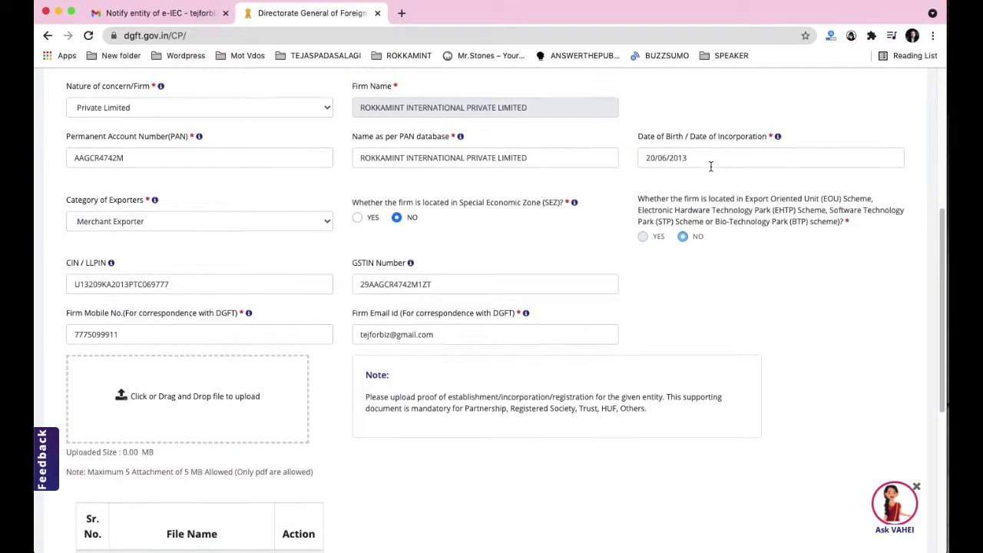
pyautogui.scroll(-1, 99, 159)
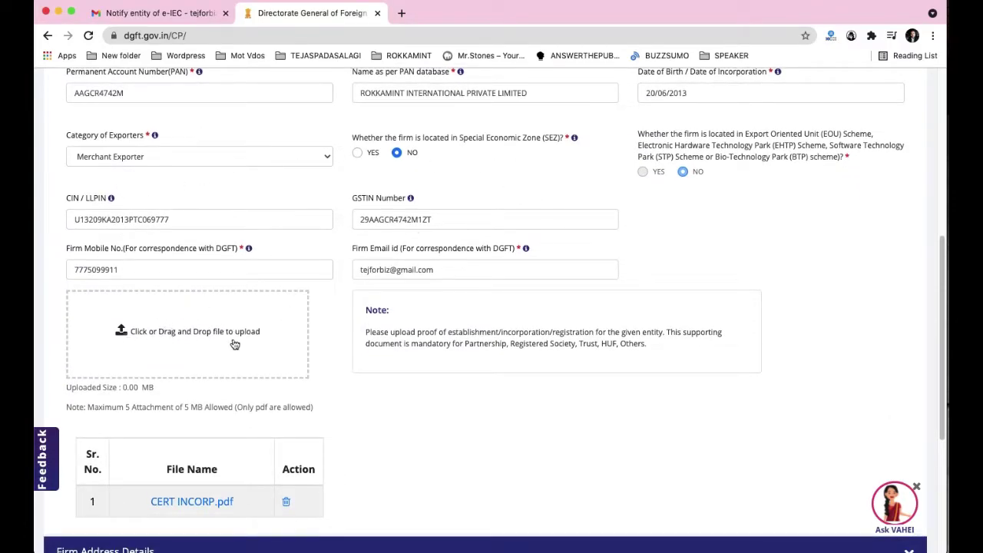
pyautogui.scroll(-3, 224, 344)
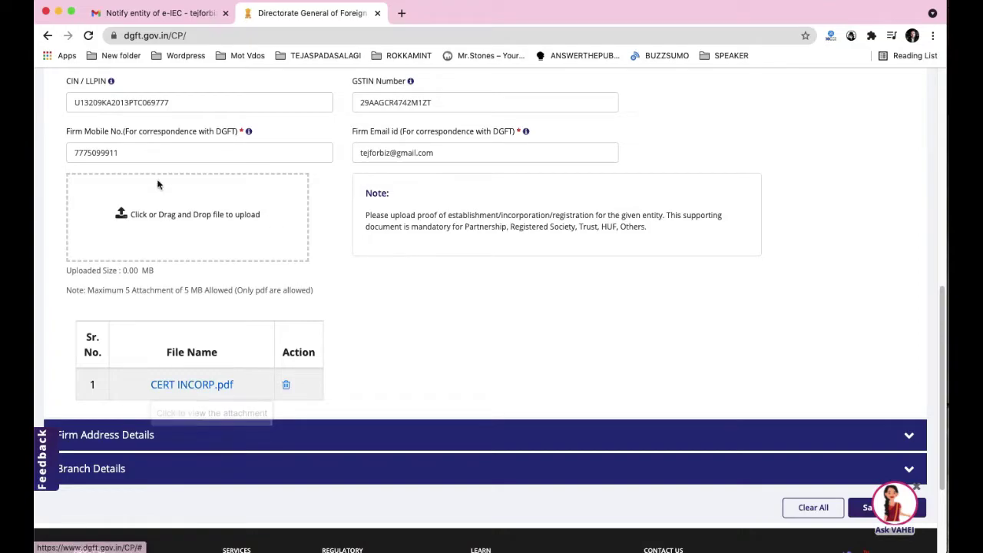
pyautogui.scroll(1, 423, 265)
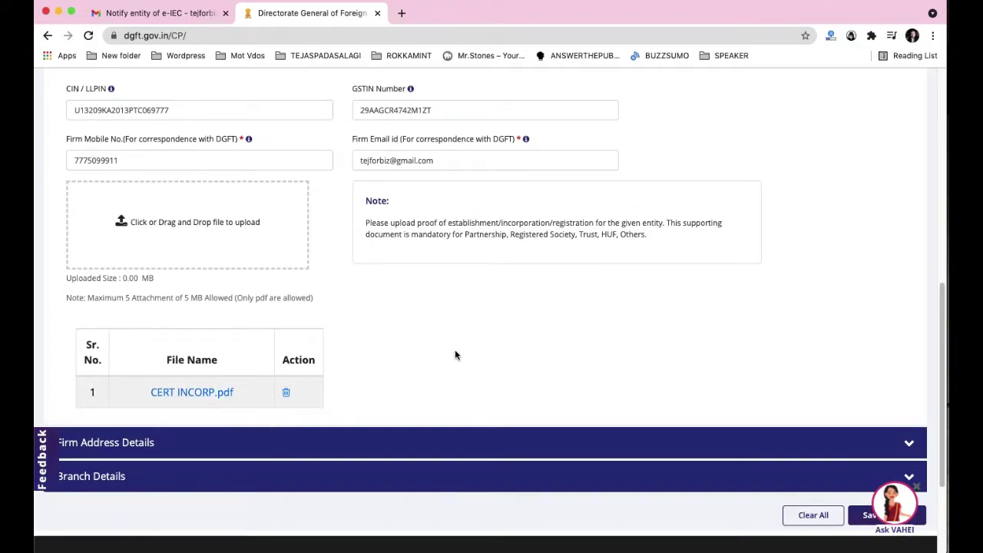
pyautogui.scroll(-3, 455, 355)
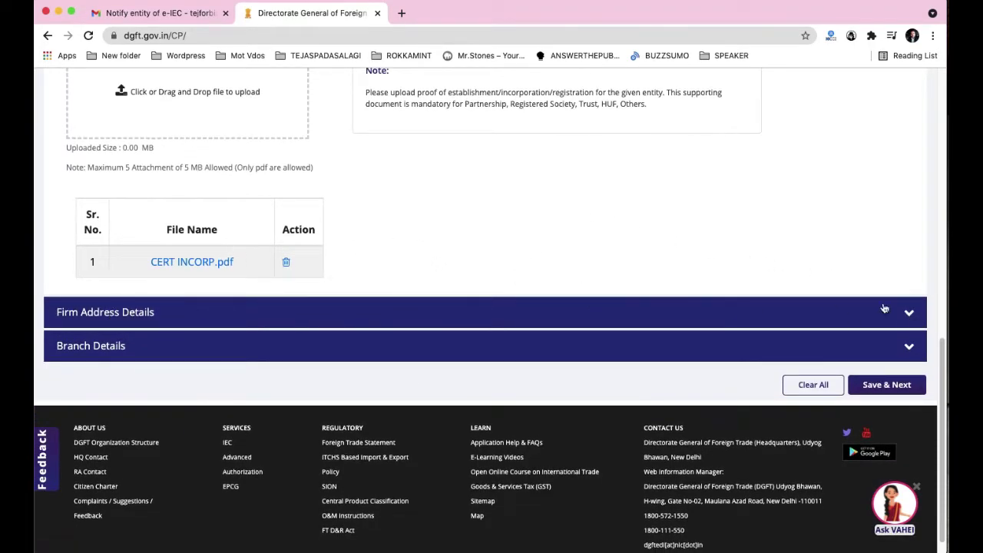
pyautogui.click(909, 316)
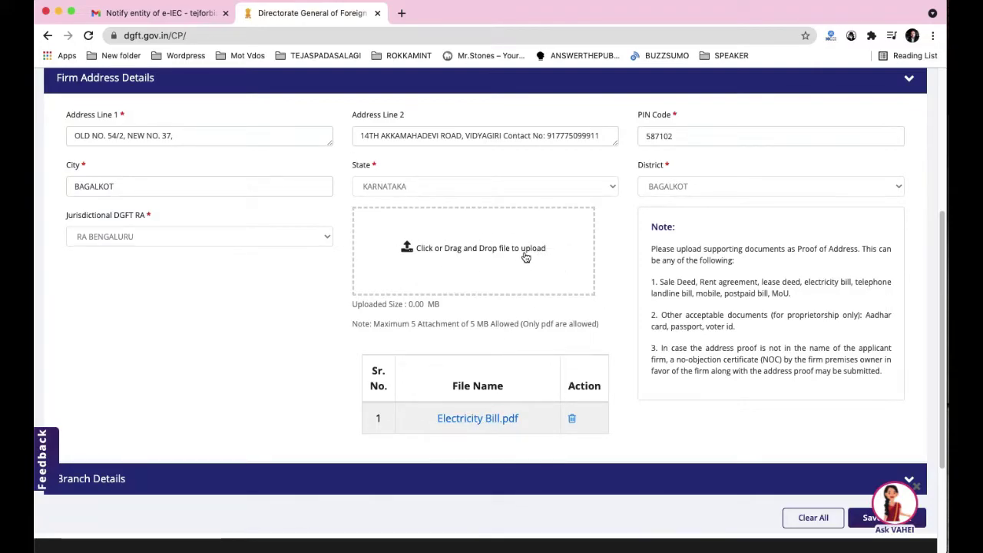
# Step: Expand Branch Details and save General Information as a draft to reach director details
pyautogui.scroll(-2, 533, 244)
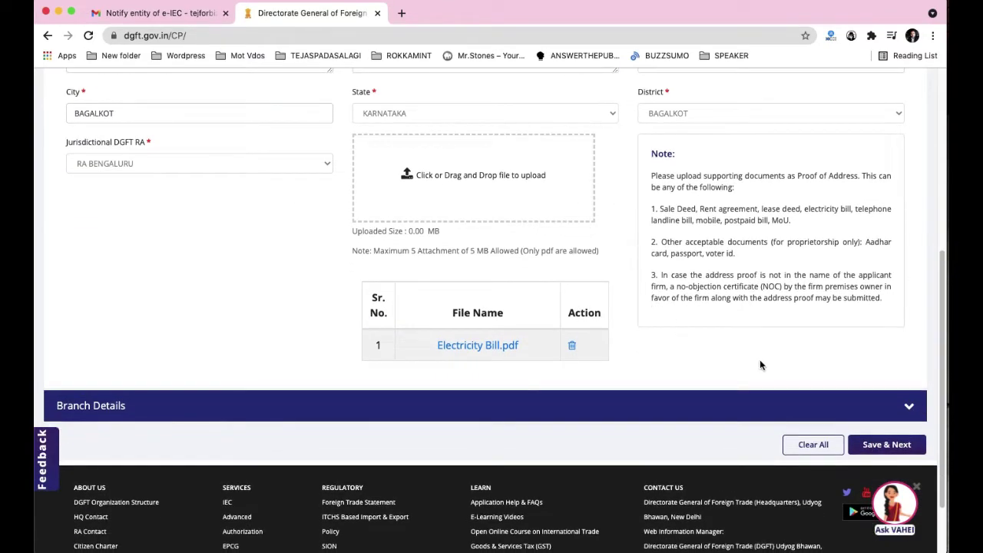
pyautogui.scroll(-2, 313, 226)
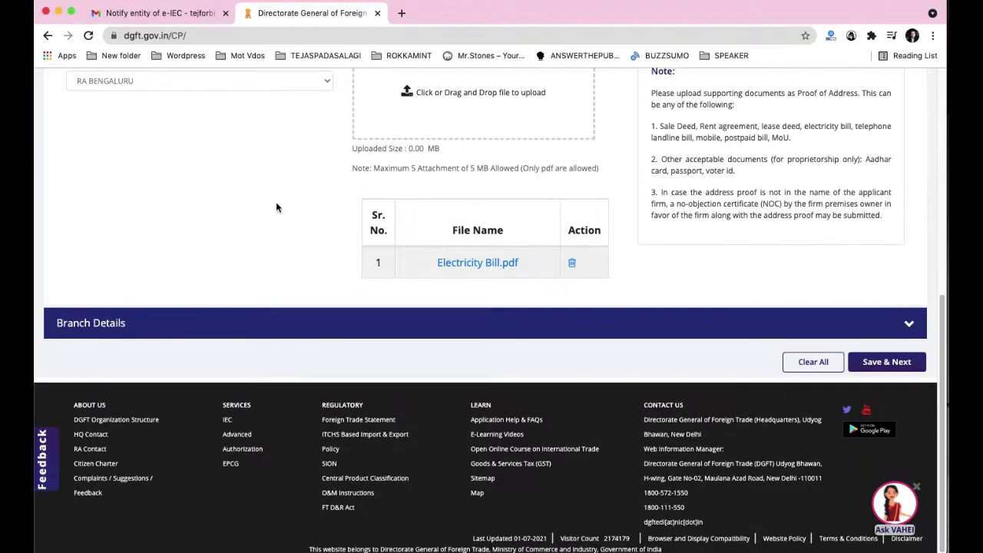
pyautogui.click(878, 333)
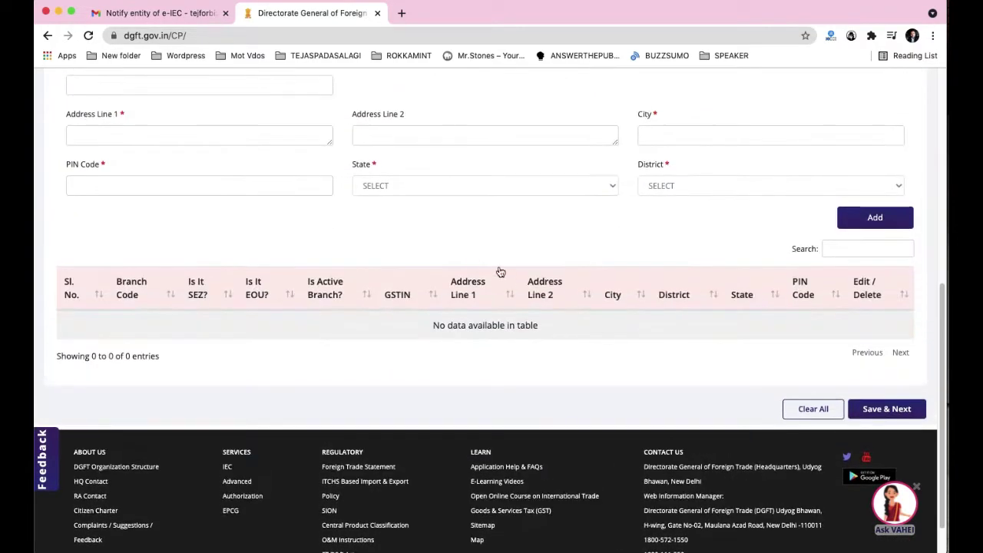
pyautogui.scroll(5, 477, 292)
pyautogui.scroll(-7, 450, 330)
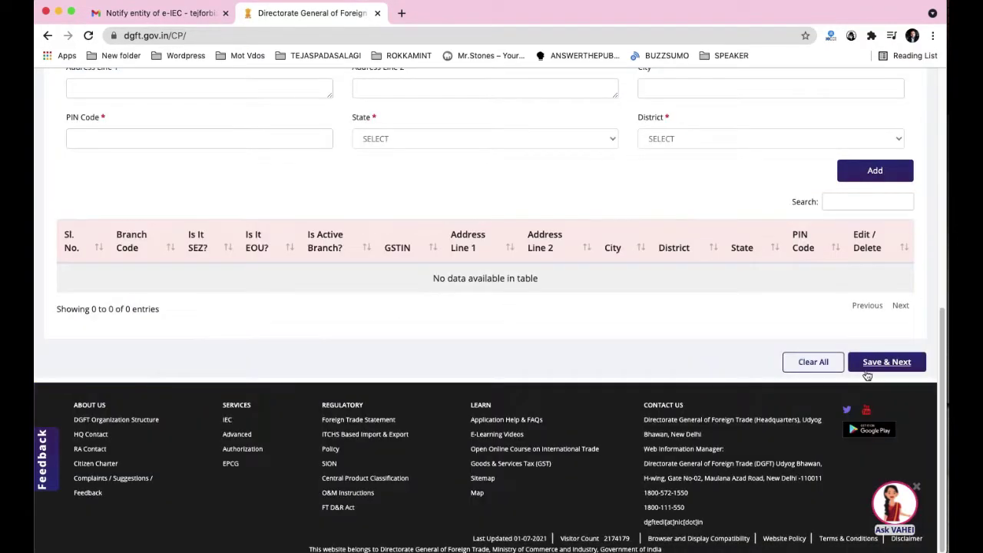
pyautogui.click(875, 369)
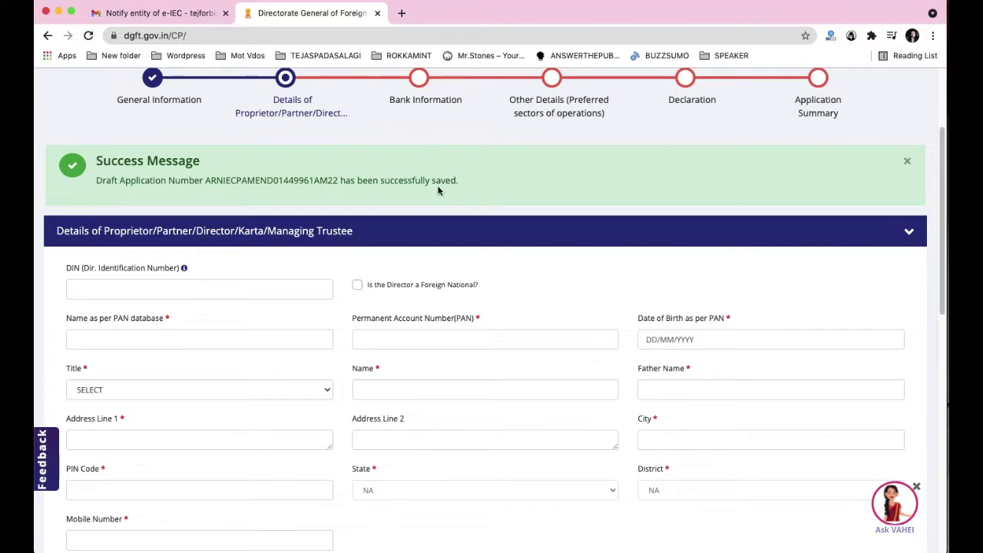
pyautogui.scroll(-4, 461, 190)
pyautogui.scroll(5, 496, 192)
pyautogui.scroll(1, 496, 196)
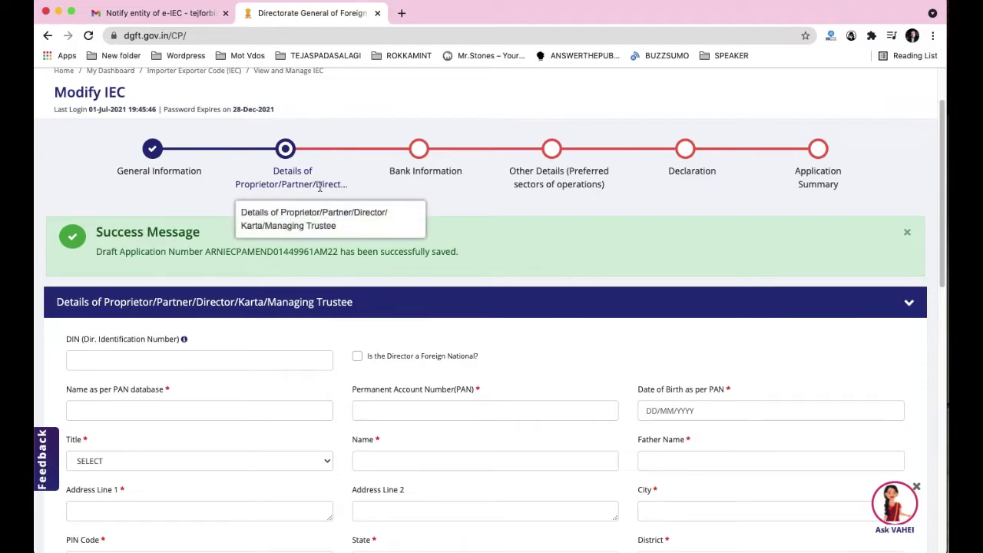
pyautogui.scroll(-3, 248, 241)
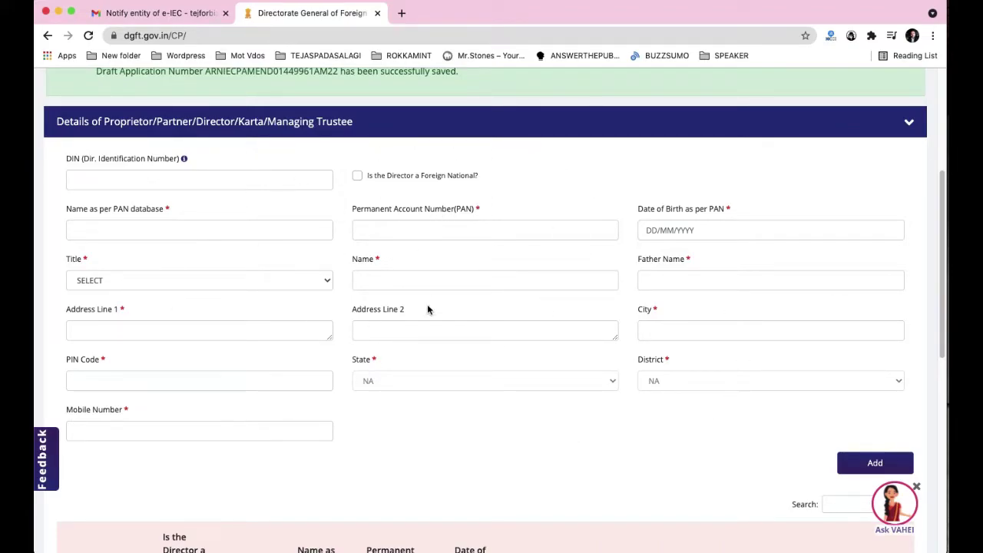
pyautogui.scroll(-5, 427, 308)
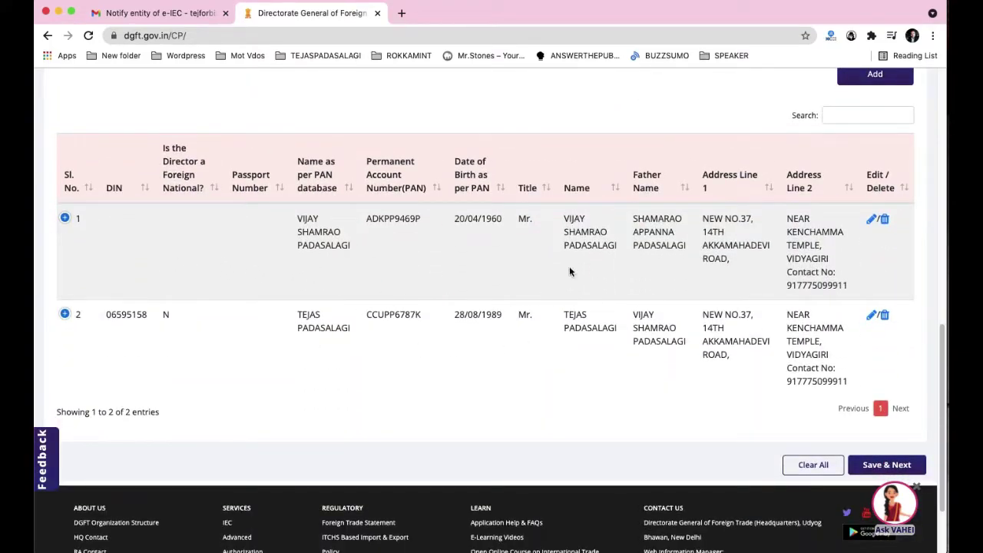
pyautogui.scroll(8, 354, 323)
pyautogui.scroll(-1, 76, 235)
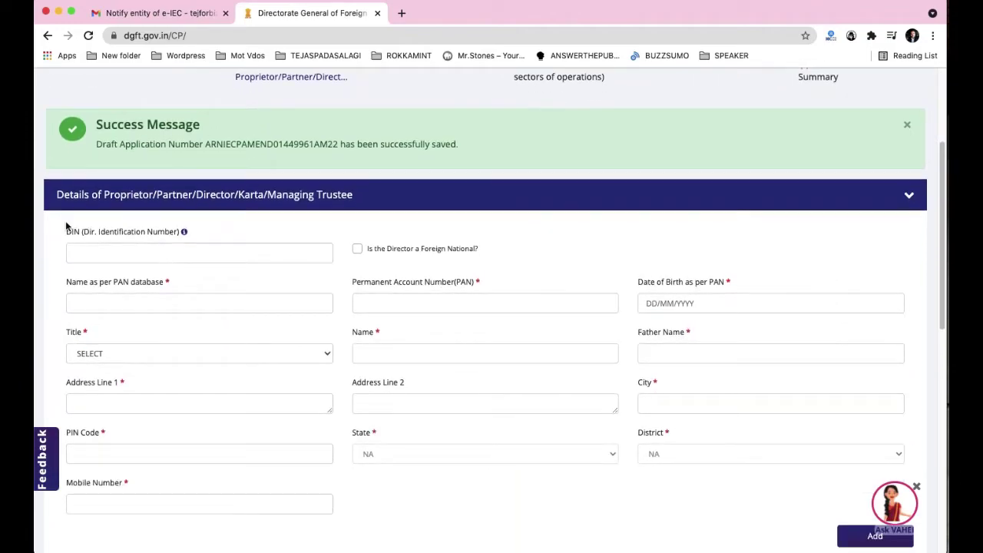
pyautogui.click(168, 254)
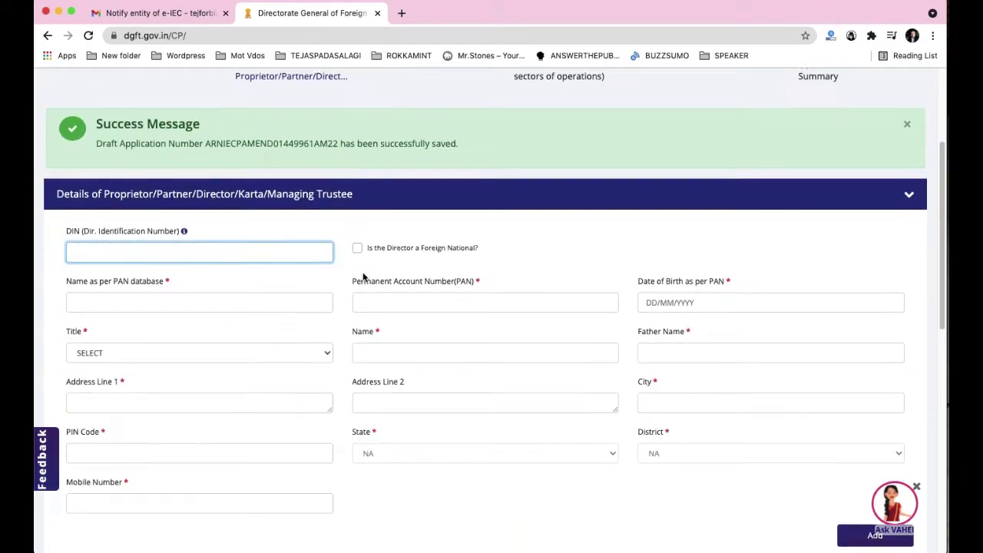
pyautogui.scroll(-2, 206, 247)
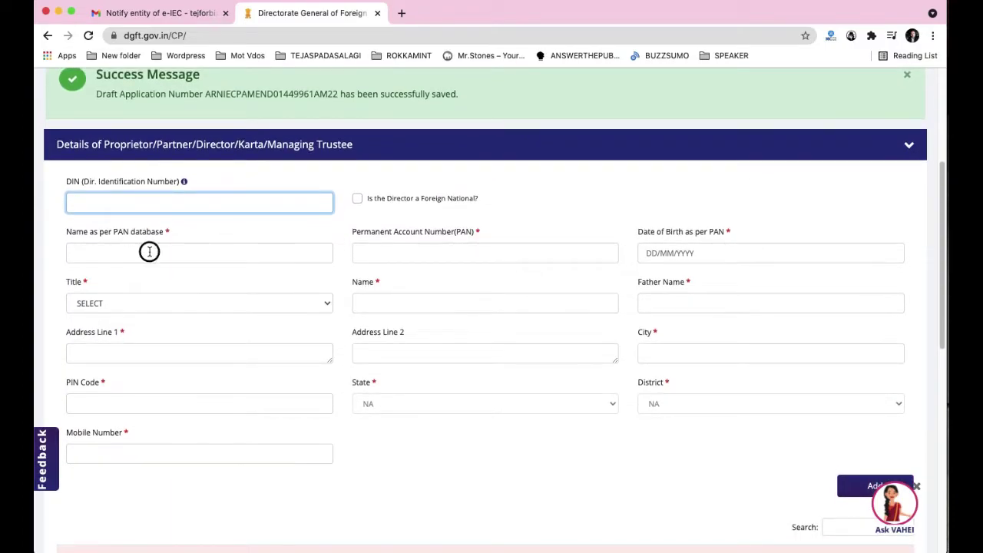
pyautogui.click(150, 253)
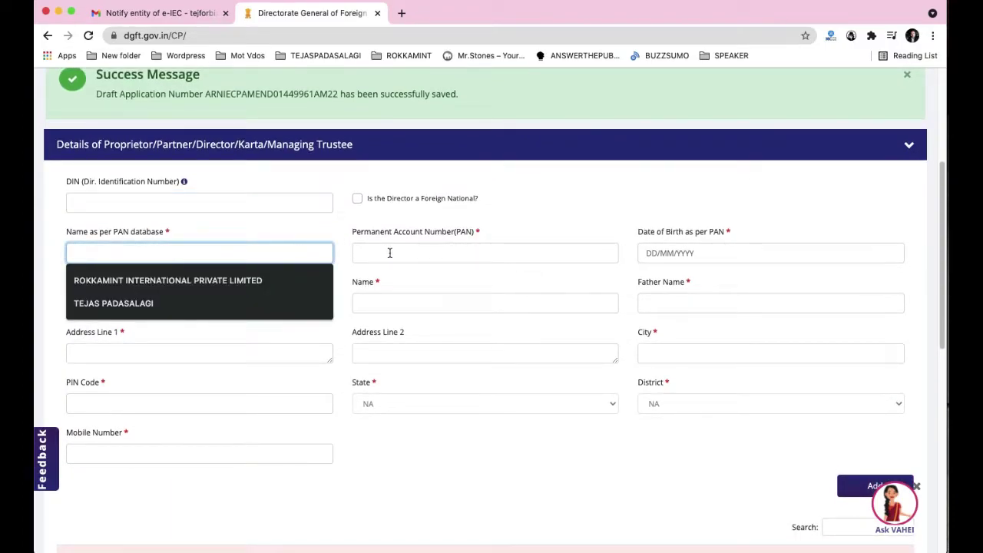
pyautogui.click(525, 257)
pyautogui.click(695, 255)
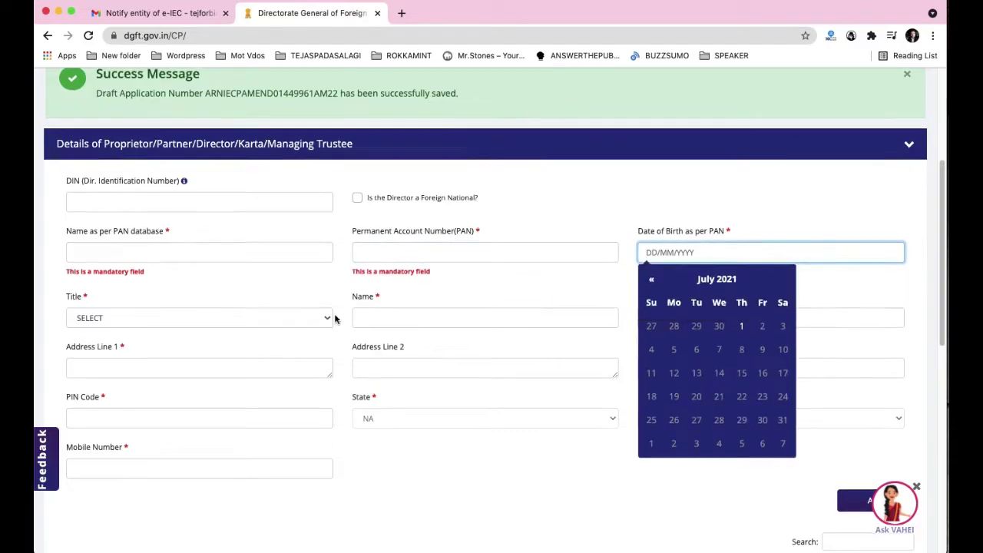
pyautogui.scroll(-3, 215, 275)
pyautogui.click(183, 253)
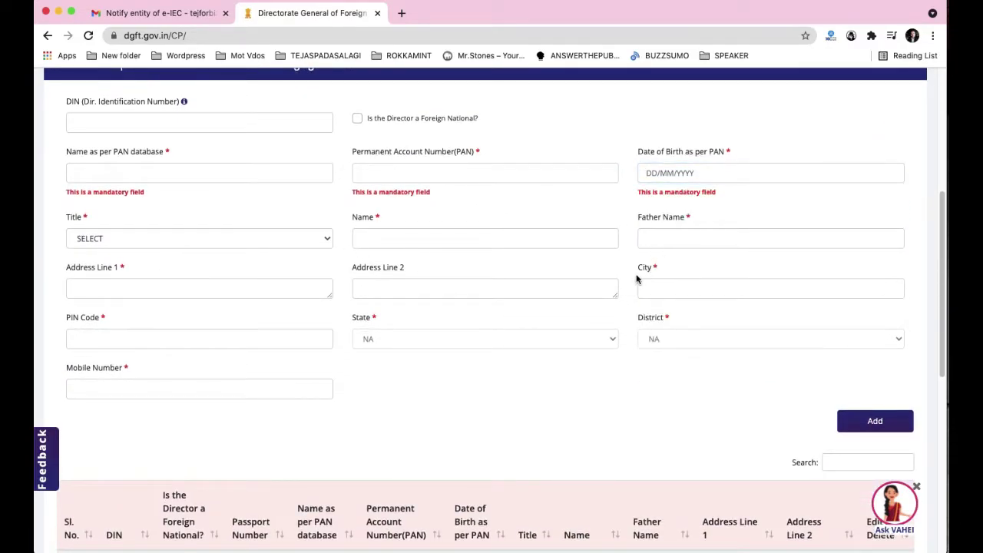
pyautogui.scroll(-10, 637, 279)
pyautogui.scroll(-1, 229, 349)
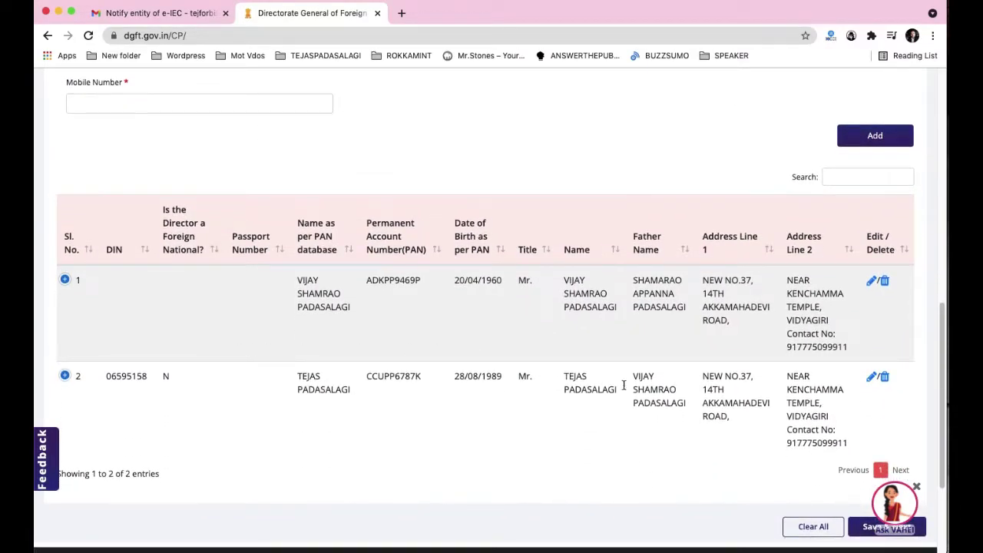
pyautogui.scroll(10, 376, 158)
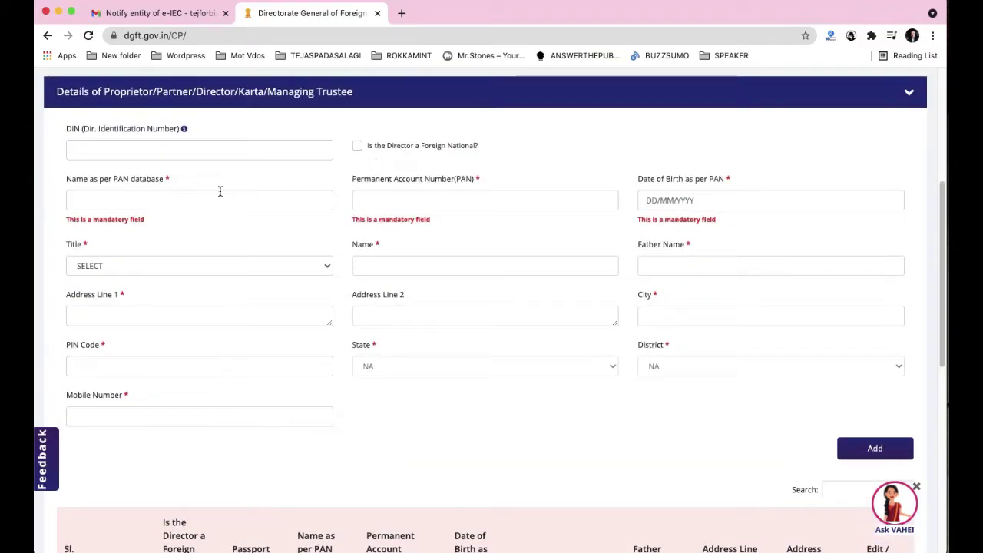
pyautogui.scroll(-5, 474, 373)
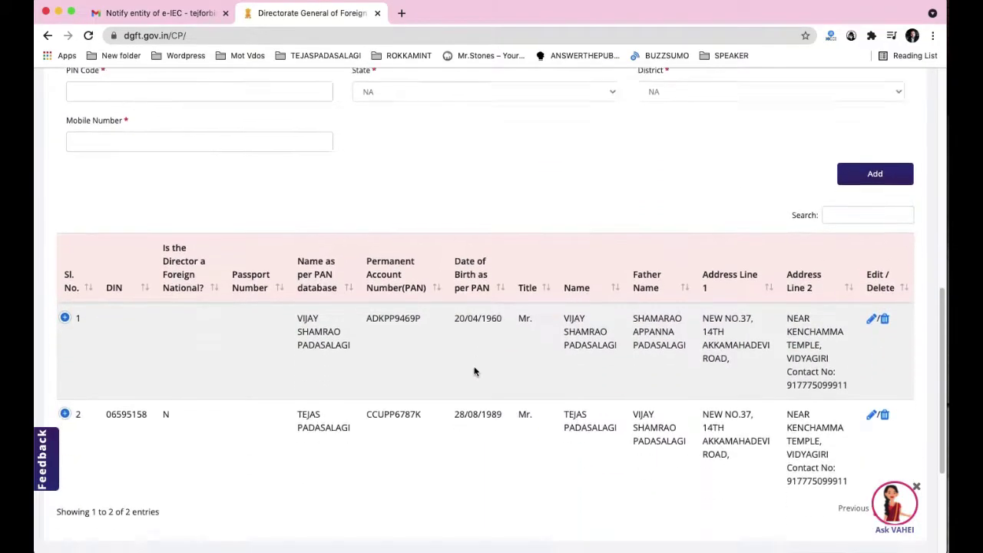
pyautogui.scroll(2, 334, 254)
pyautogui.scroll(10, 333, 253)
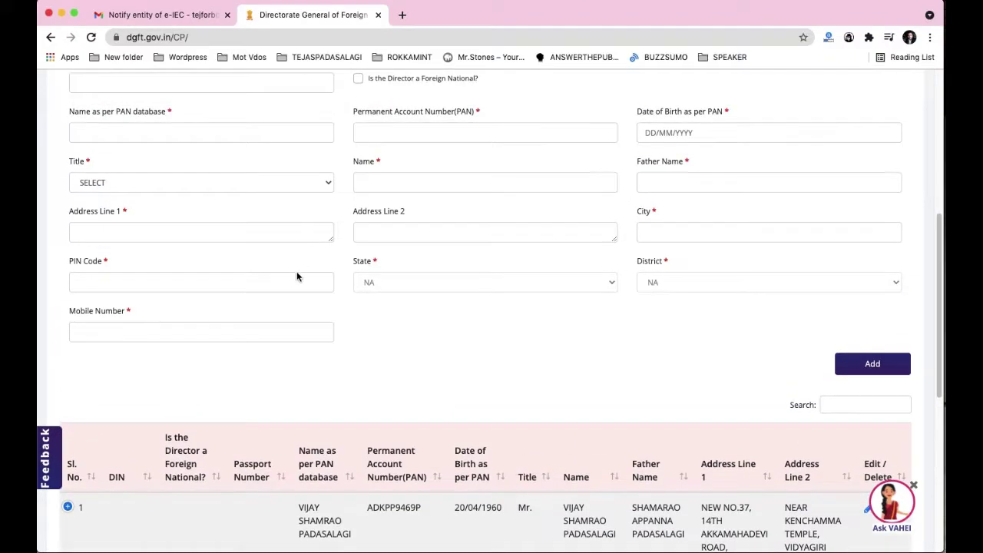
pyautogui.scroll(-3, 436, 288)
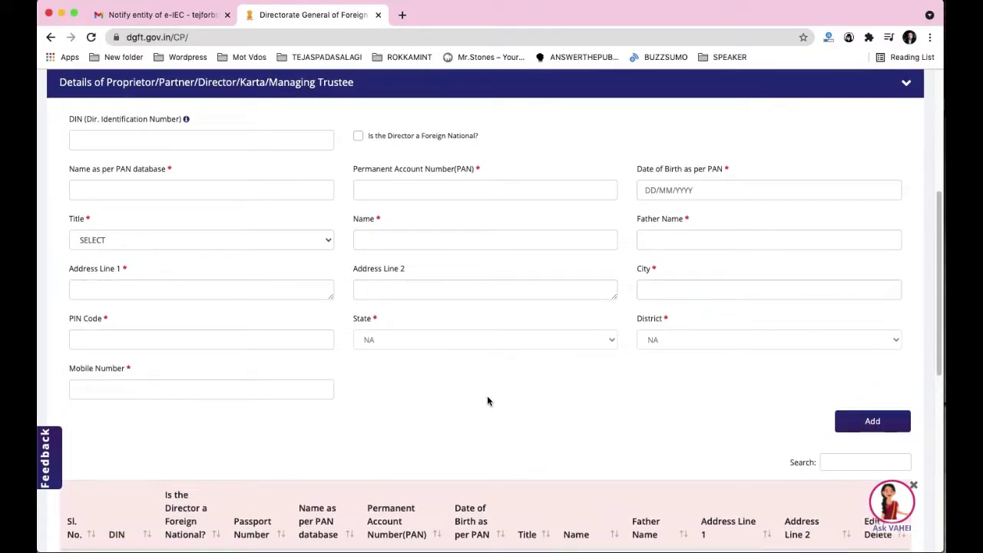
pyautogui.scroll(-1, 489, 399)
pyautogui.scroll(4, 602, 314)
pyautogui.scroll(-6, 573, 332)
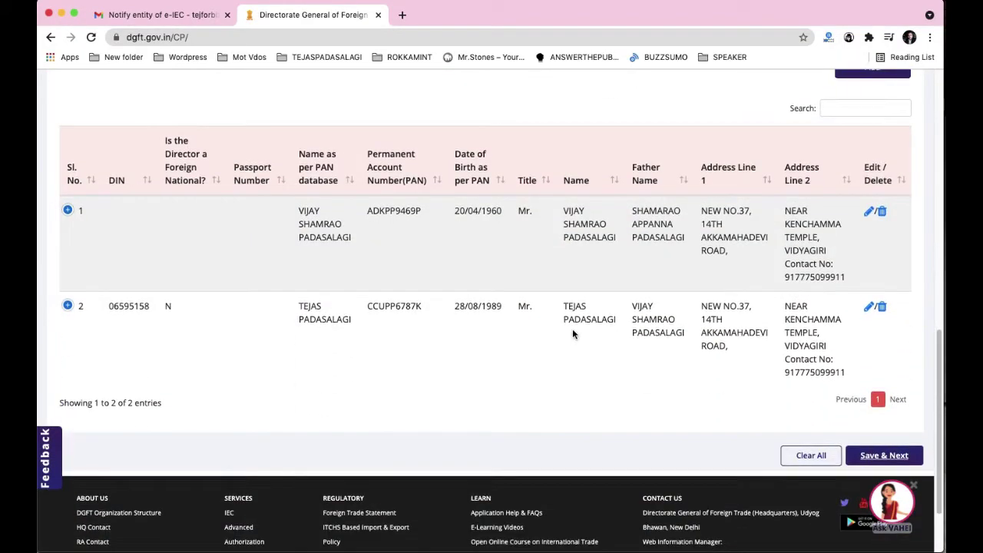
pyautogui.scroll(4, 446, 257)
pyautogui.scroll(-5, 472, 261)
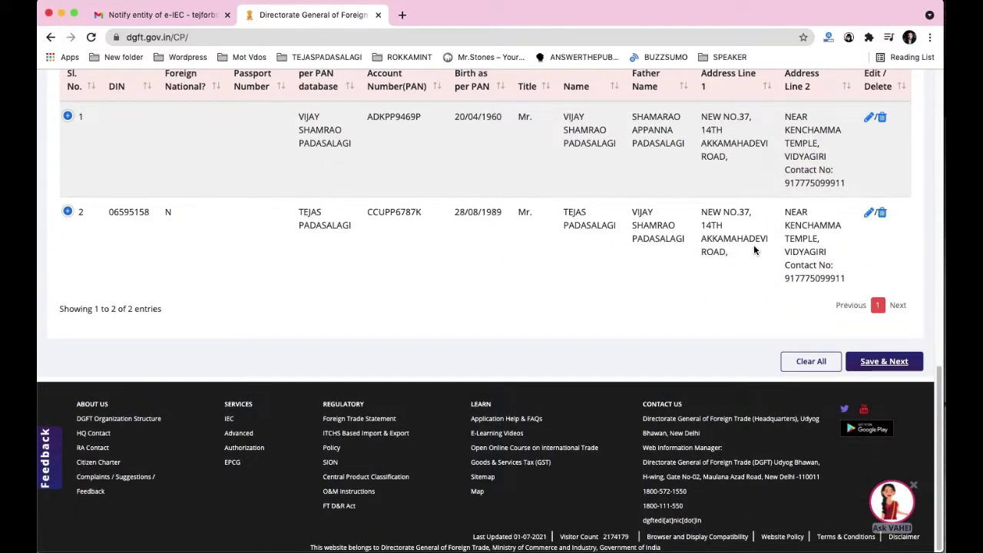
# Step: Enter a DIN for the first director in row 1 and update the entry
pyautogui.click(868, 117)
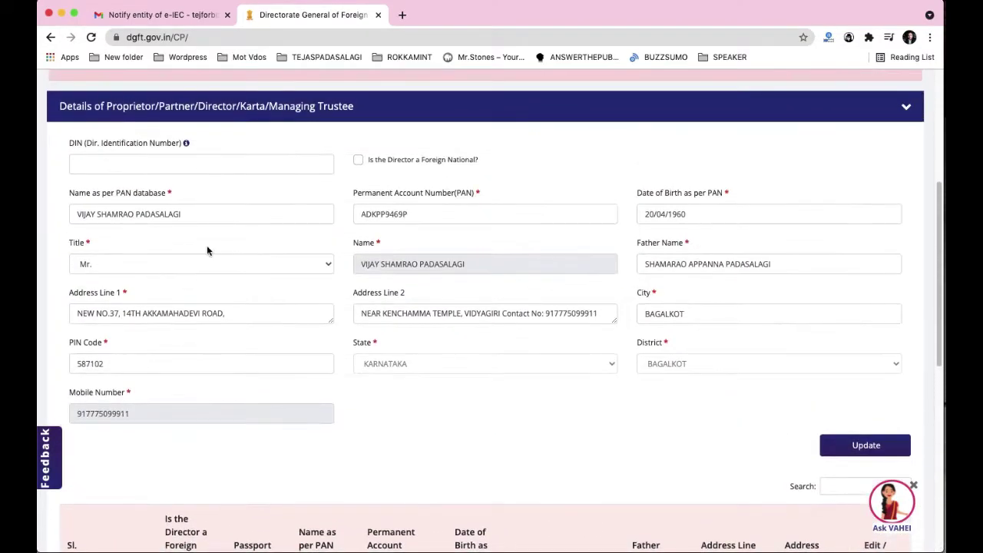
pyautogui.click(148, 162)
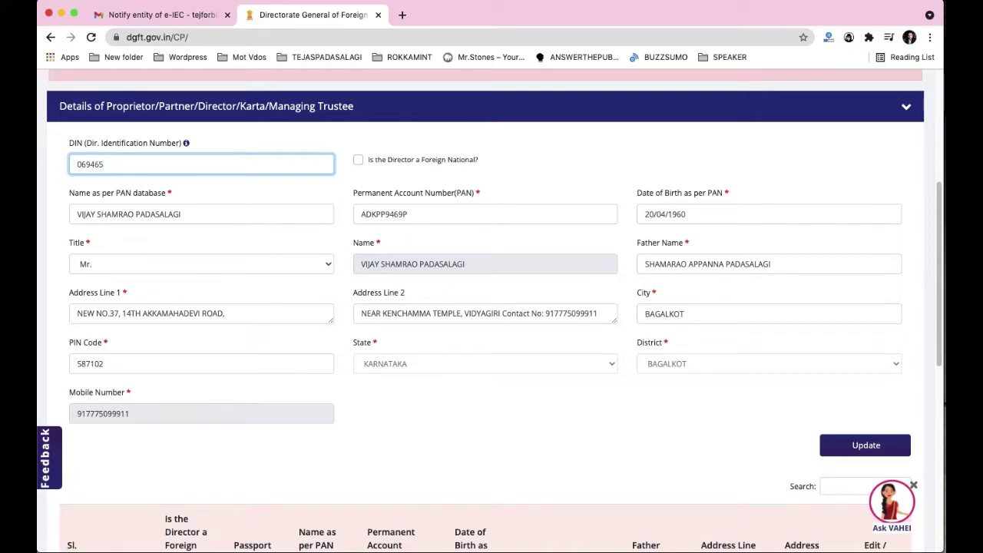
pyautogui.click(422, 442)
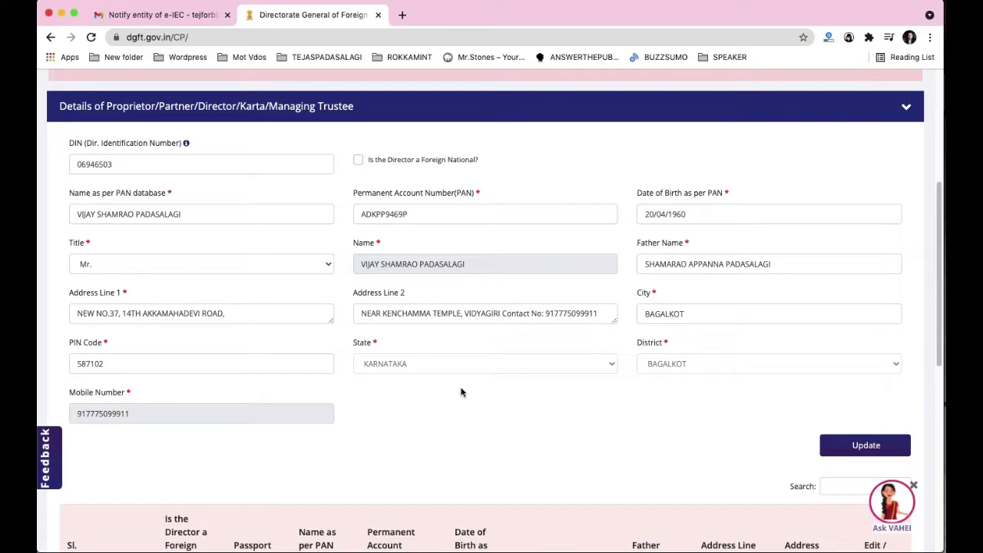
pyautogui.scroll(-3, 448, 389)
pyautogui.click(843, 361)
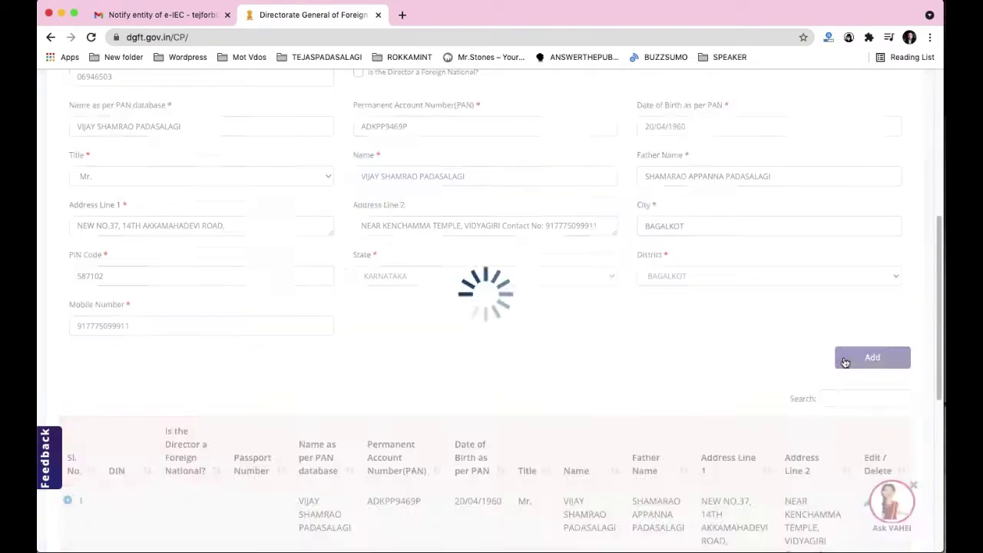
pyautogui.scroll(-5, 234, 255)
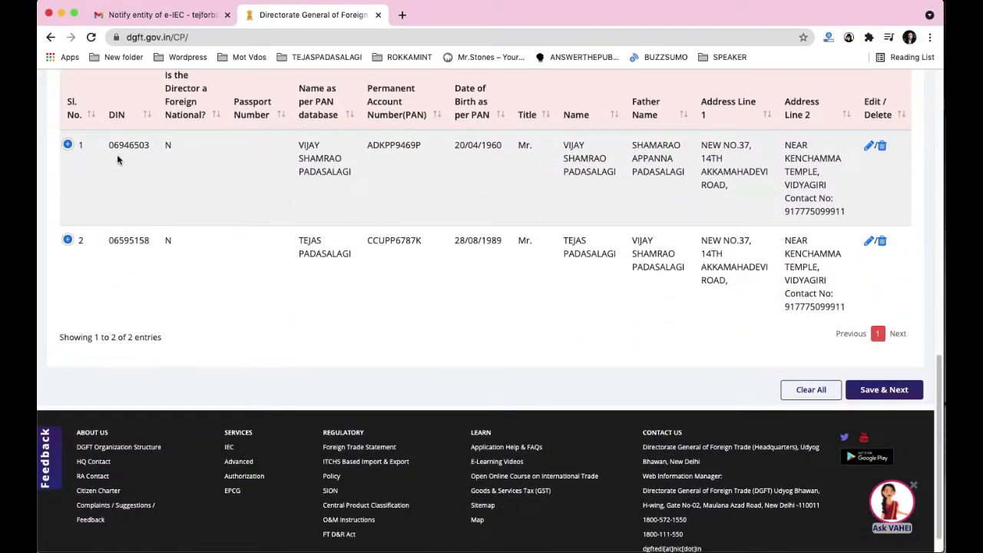
pyautogui.click(875, 397)
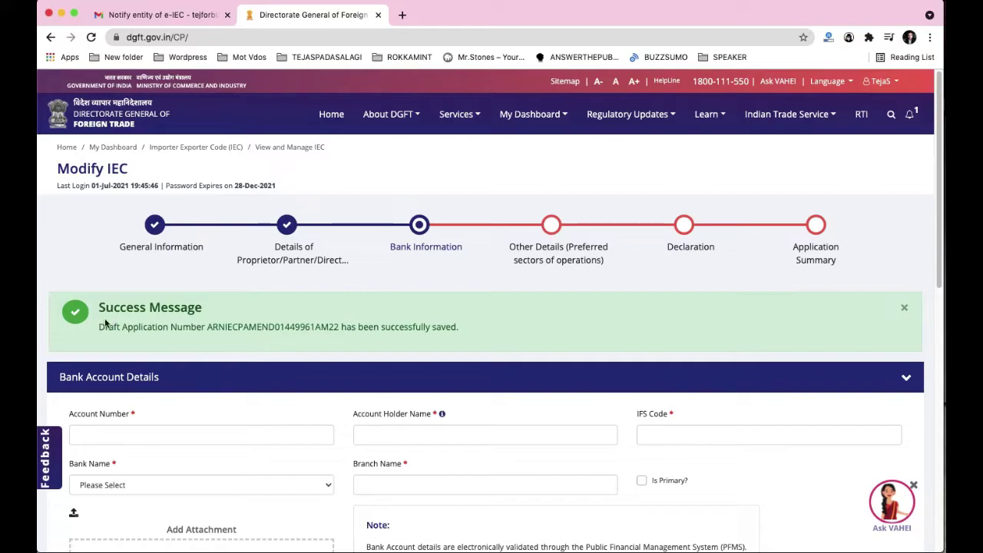
pyautogui.scroll(-1, 100, 330)
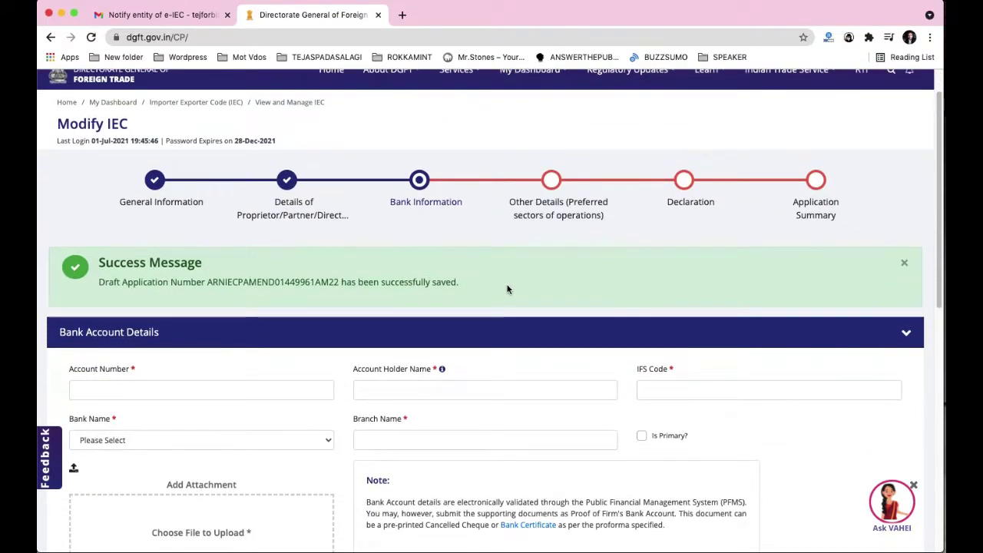
pyautogui.scroll(-4, 509, 285)
pyautogui.scroll(3, 371, 199)
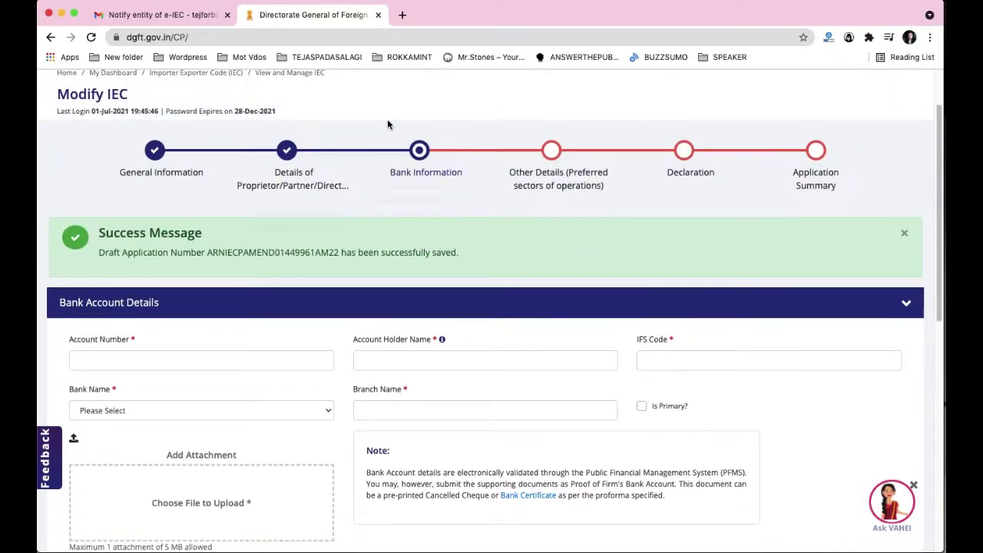
pyautogui.scroll(-2, 418, 174)
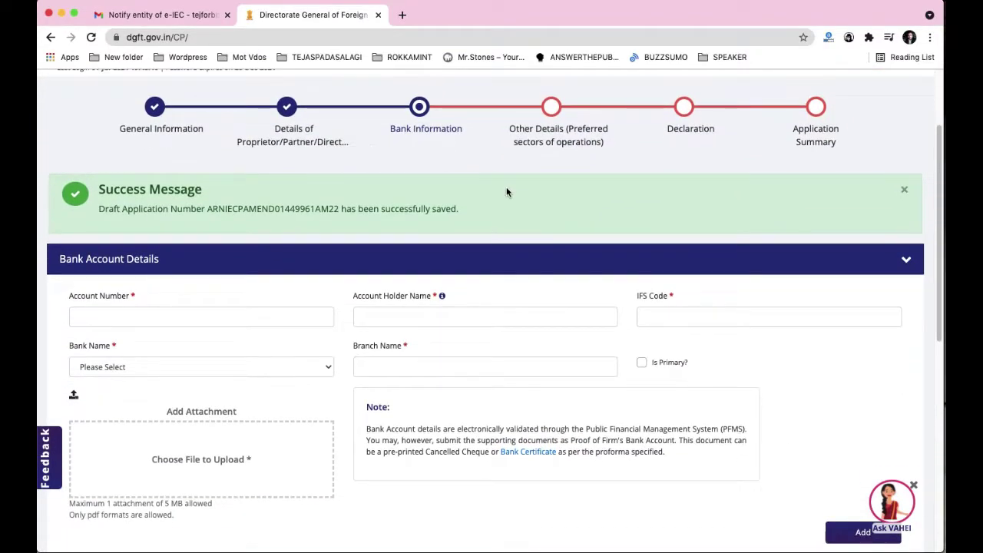
pyautogui.scroll(-3, 125, 148)
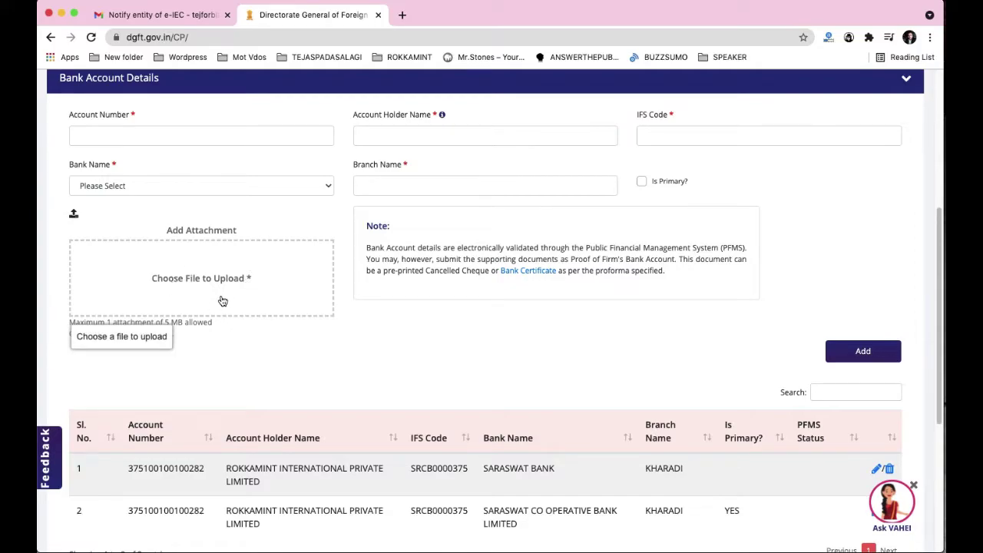
pyautogui.scroll(1, 205, 265)
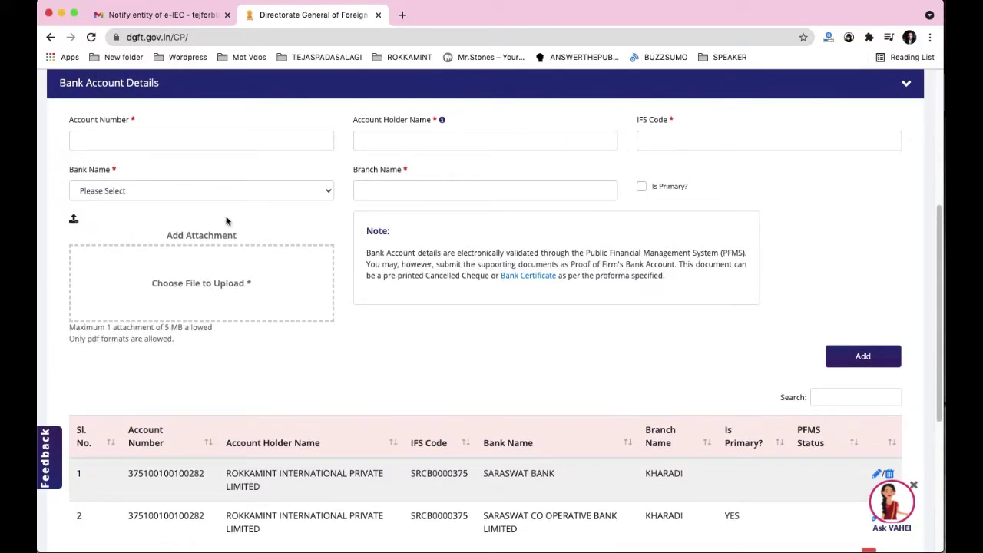
pyautogui.scroll(-5, 352, 219)
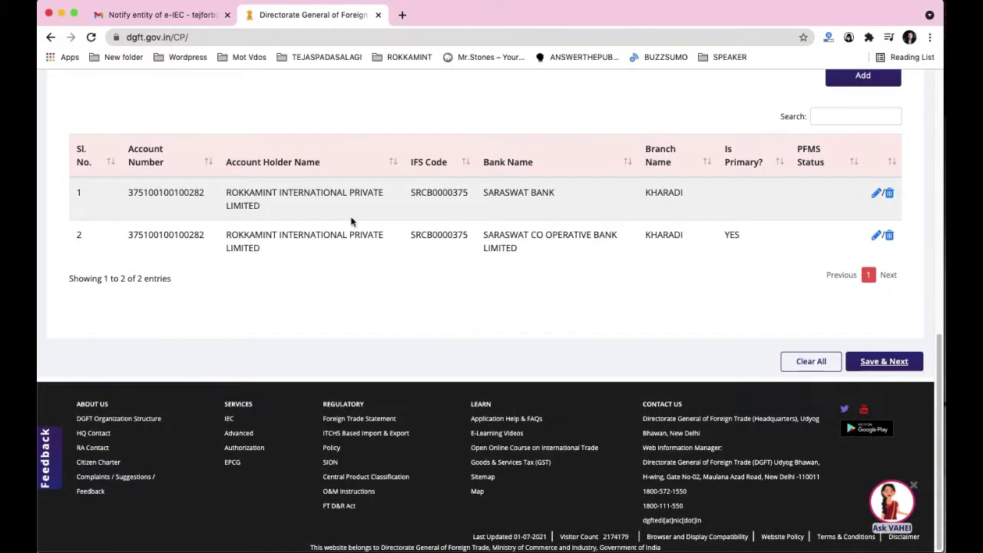
pyautogui.scroll(15, 351, 221)
pyautogui.scroll(-12, 308, 208)
pyautogui.scroll(5, 259, 197)
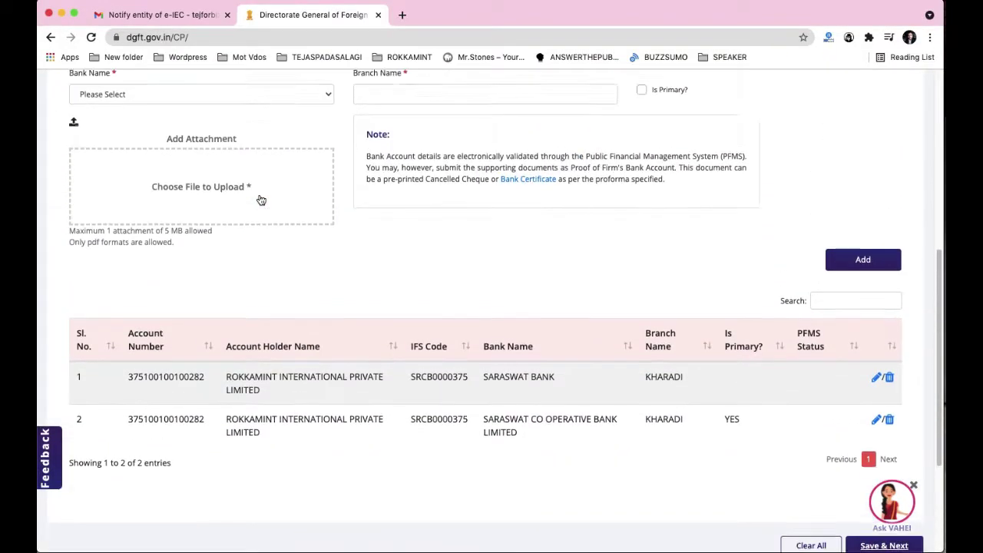
pyautogui.scroll(1, 292, 154)
pyautogui.click(308, 121)
pyautogui.scroll(-3, 227, 360)
pyautogui.scroll(-5, 227, 360)
pyautogui.click(445, 286)
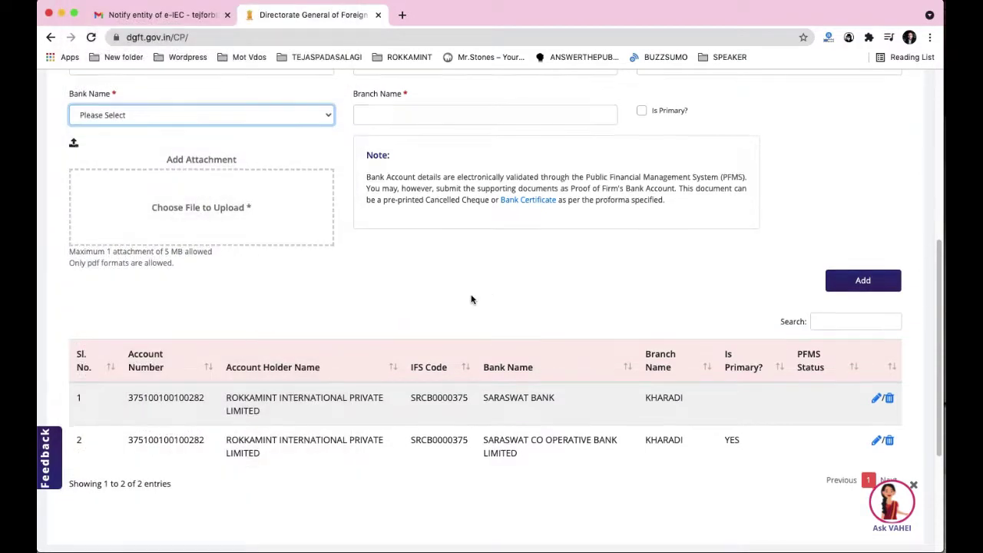
pyautogui.scroll(-5, 471, 299)
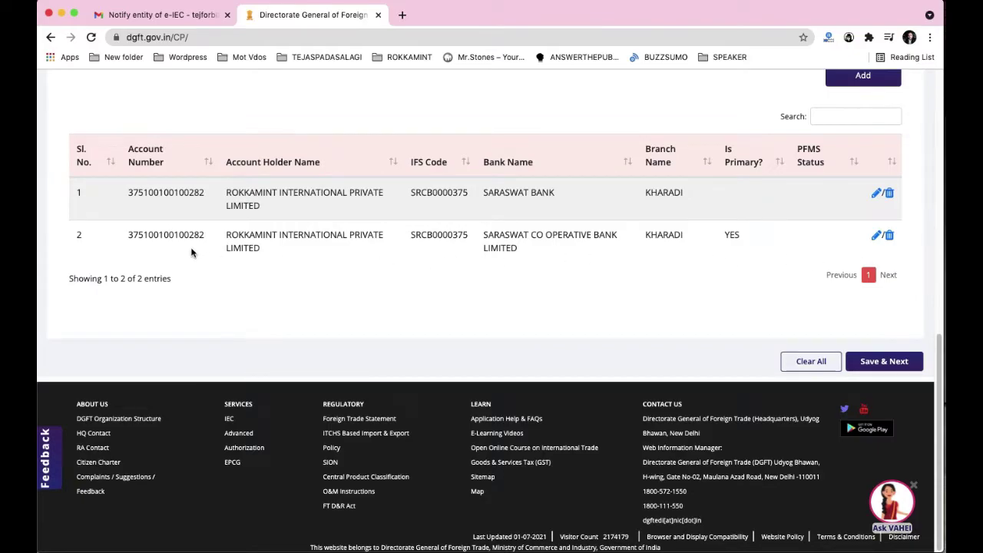
# Step: Edit the second Saraswat Co Operative Bank account and try Update, hitting 'Please Add Attachment.'
pyautogui.click(877, 237)
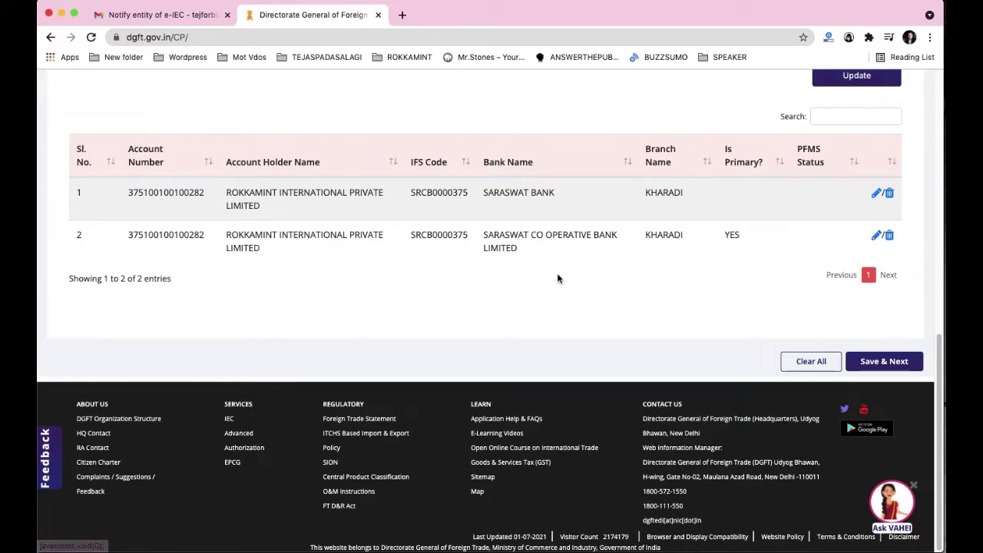
pyautogui.scroll(5, 551, 274)
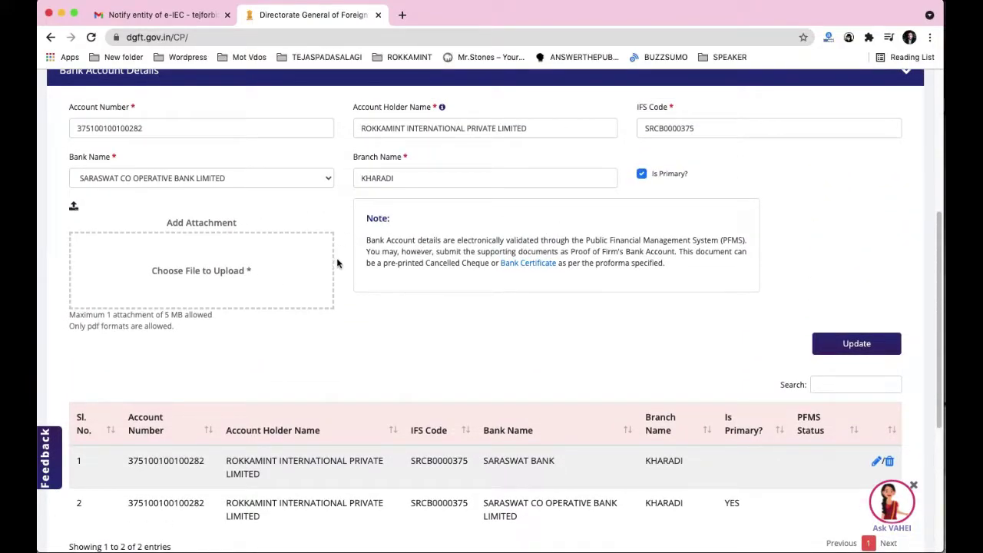
pyautogui.click(853, 338)
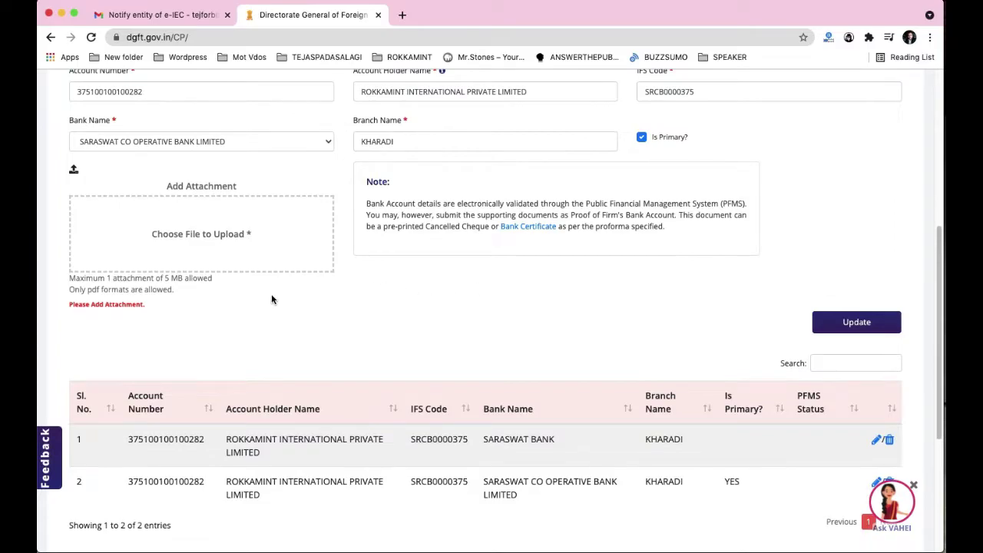
pyautogui.scroll(-3, 274, 298)
pyautogui.scroll(5, 248, 215)
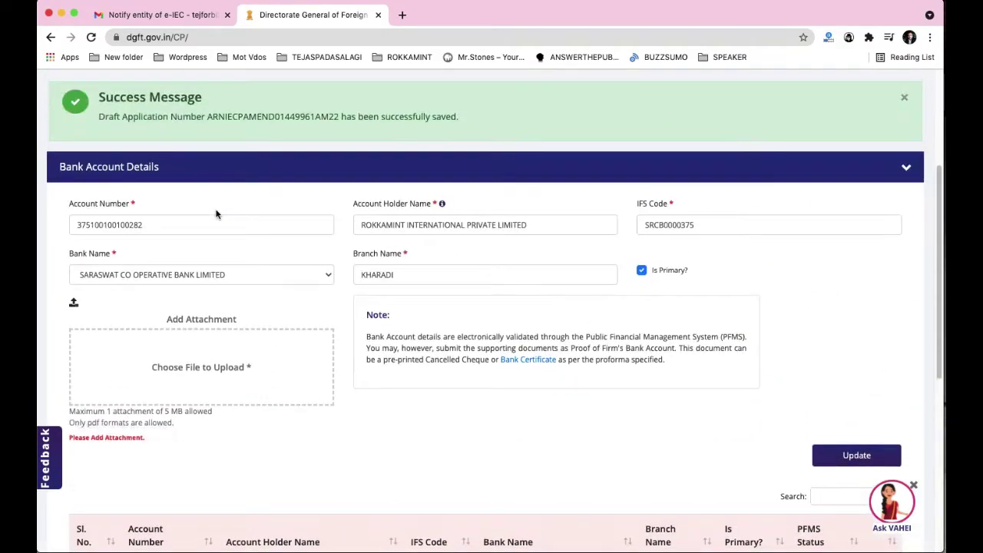
pyautogui.scroll(-5, 158, 391)
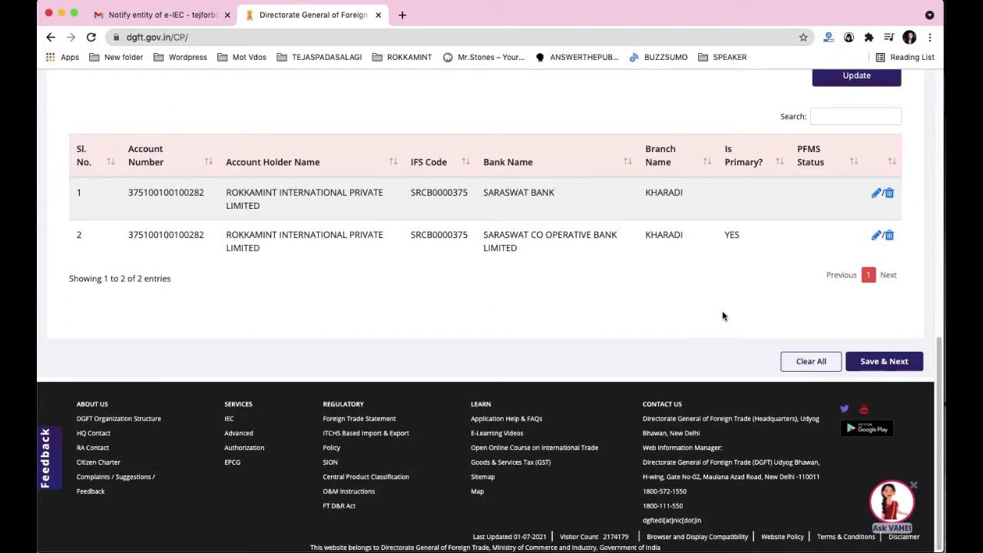
# Step: Save the bank details and move on to the Other Details step
pyautogui.click(890, 364)
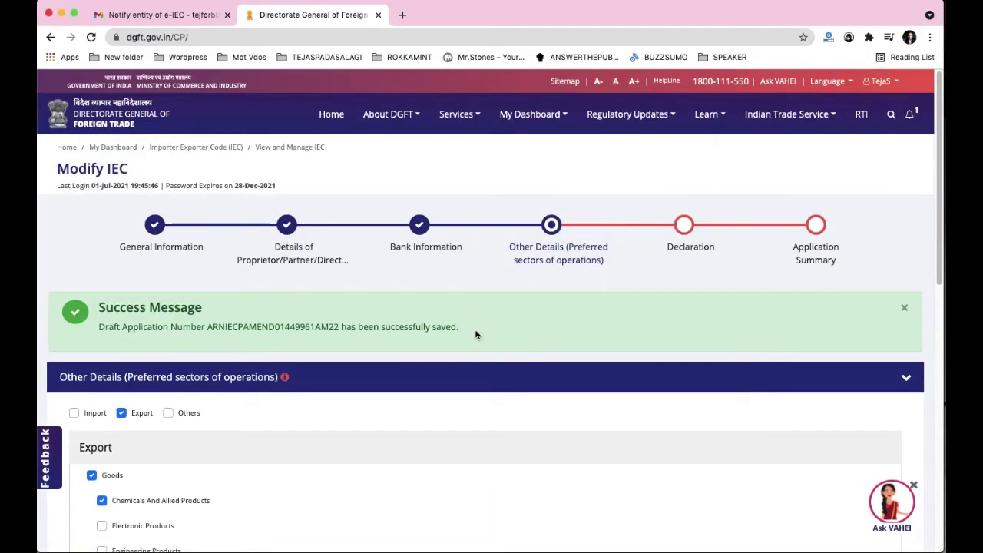
pyautogui.scroll(-2, 391, 286)
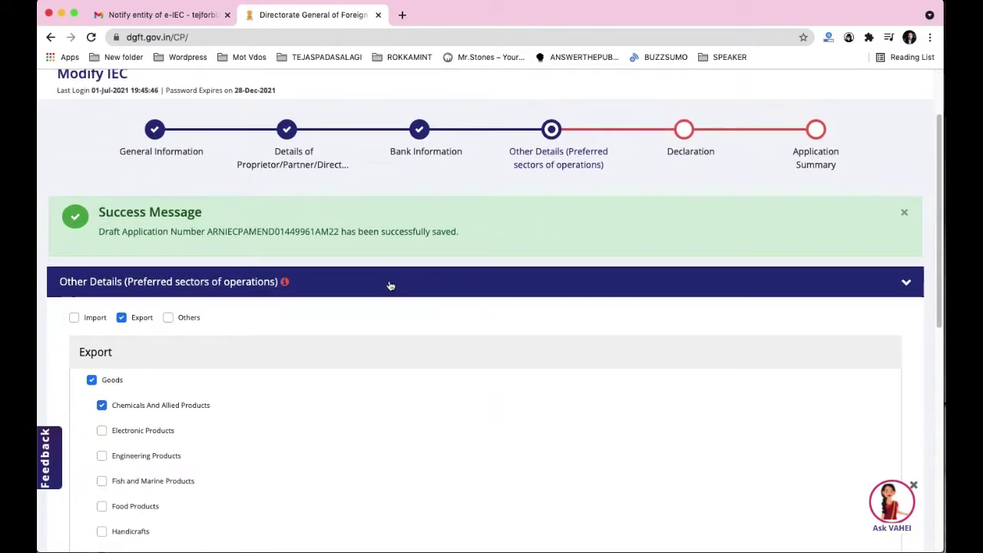
pyautogui.scroll(-3, 390, 286)
pyautogui.scroll(3, 253, 261)
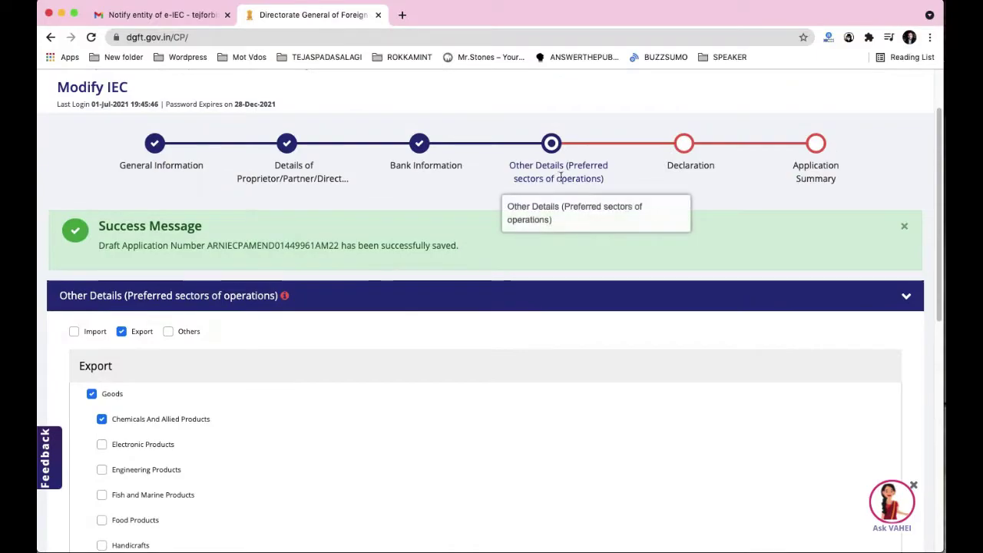
# Step: Keep Chemicals And Allied Products and Others as export goods and save Other Details
pyautogui.scroll(-1, 559, 188)
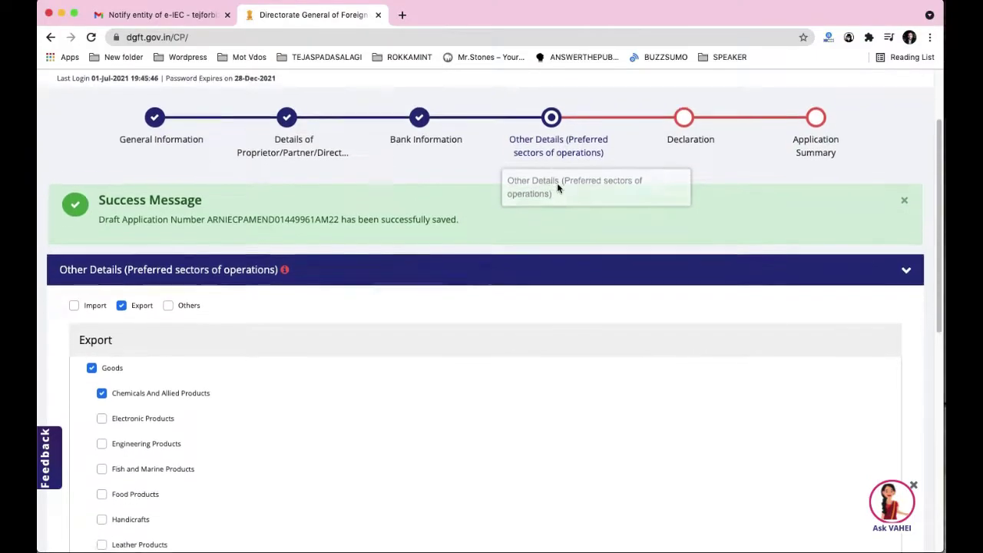
pyautogui.scroll(-4, 215, 235)
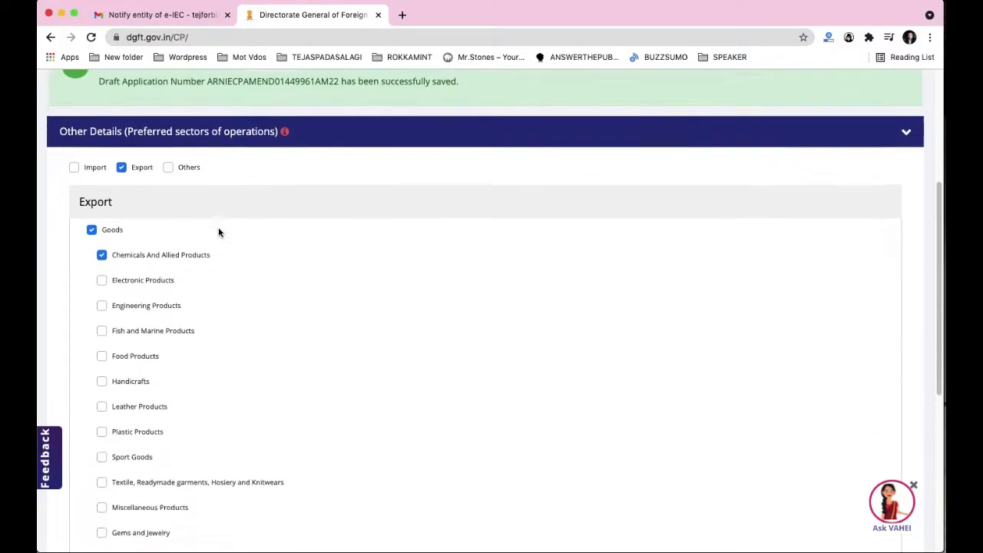
pyautogui.scroll(-1, 218, 232)
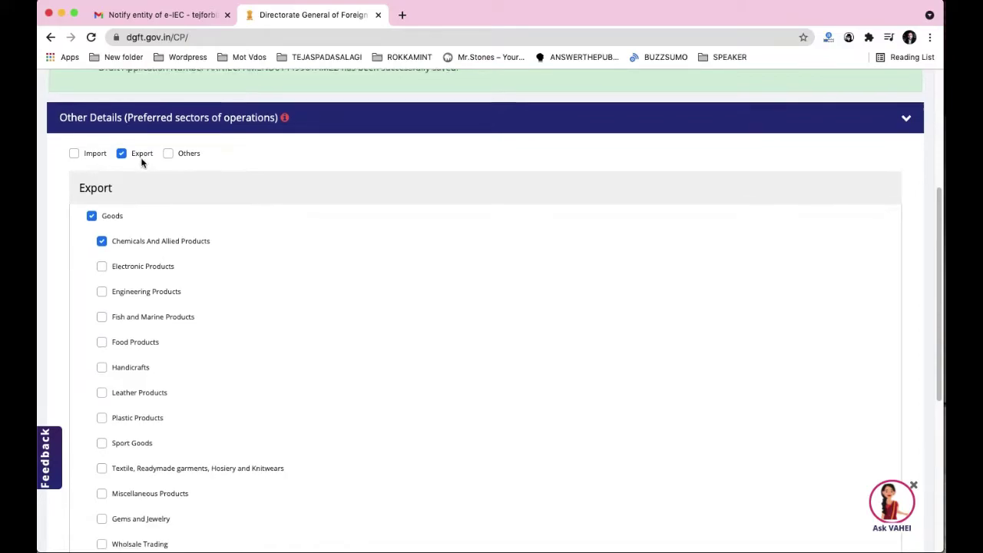
pyautogui.scroll(-2, 138, 165)
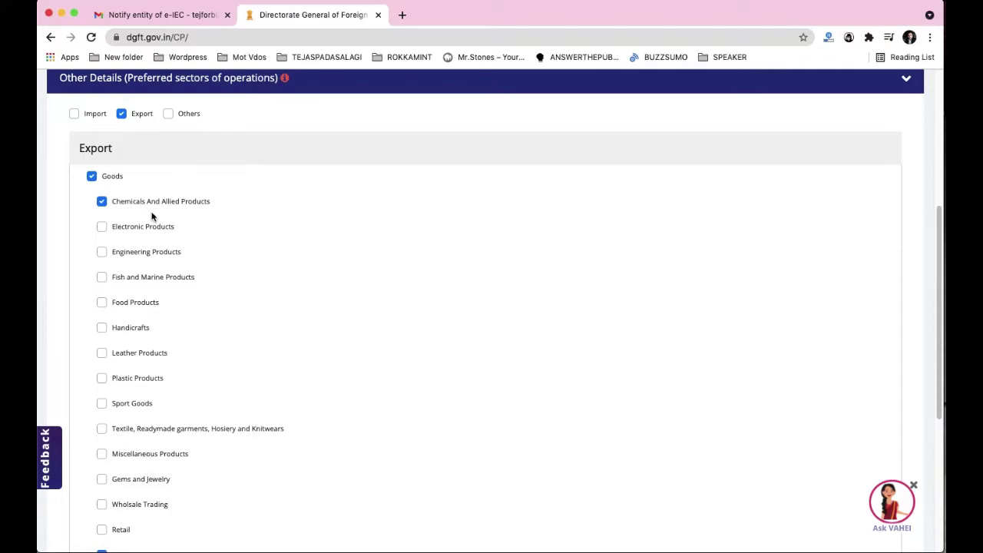
pyautogui.scroll(-1, 256, 259)
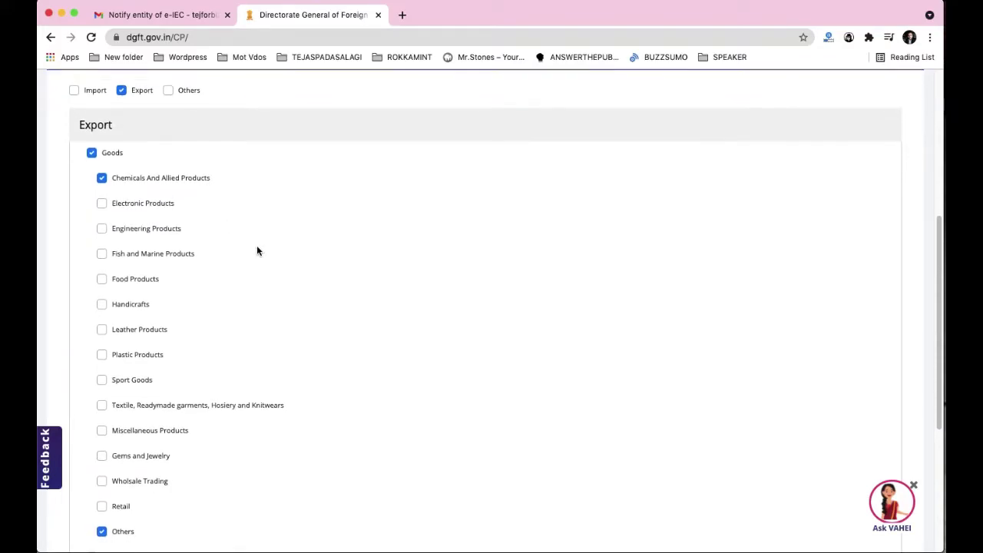
pyautogui.scroll(-3, 257, 250)
pyautogui.scroll(-5, 180, 140)
pyautogui.scroll(6, 179, 141)
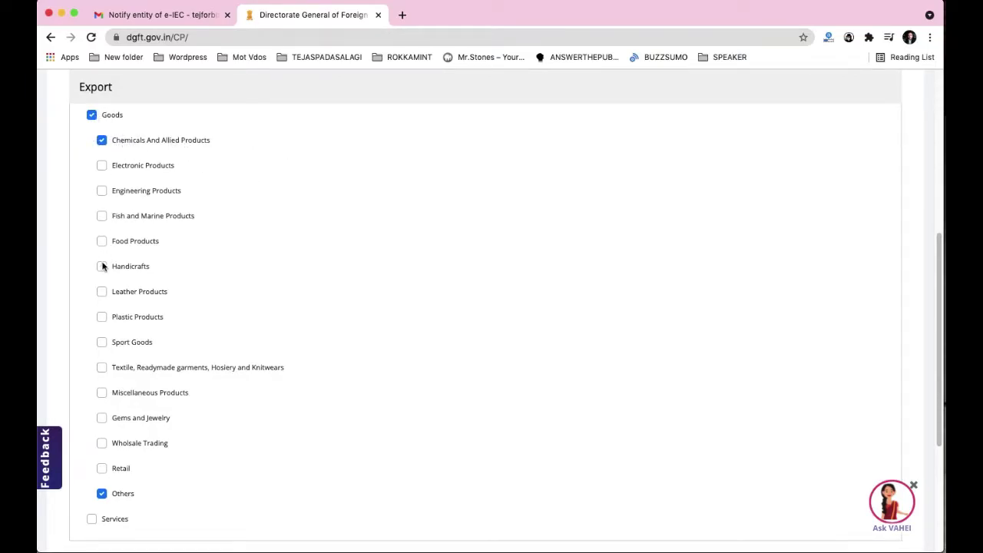
pyautogui.scroll(-3, 188, 360)
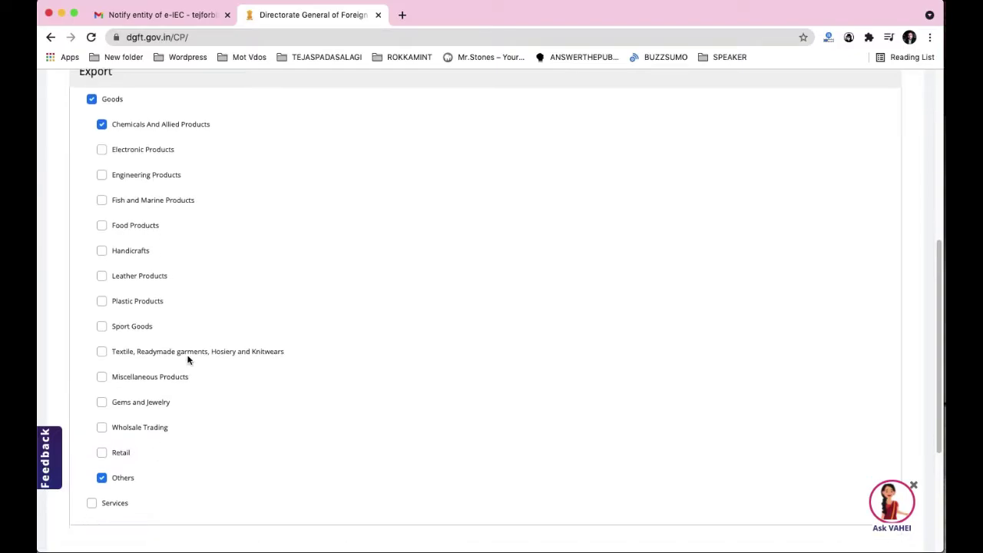
pyautogui.scroll(-2, 189, 360)
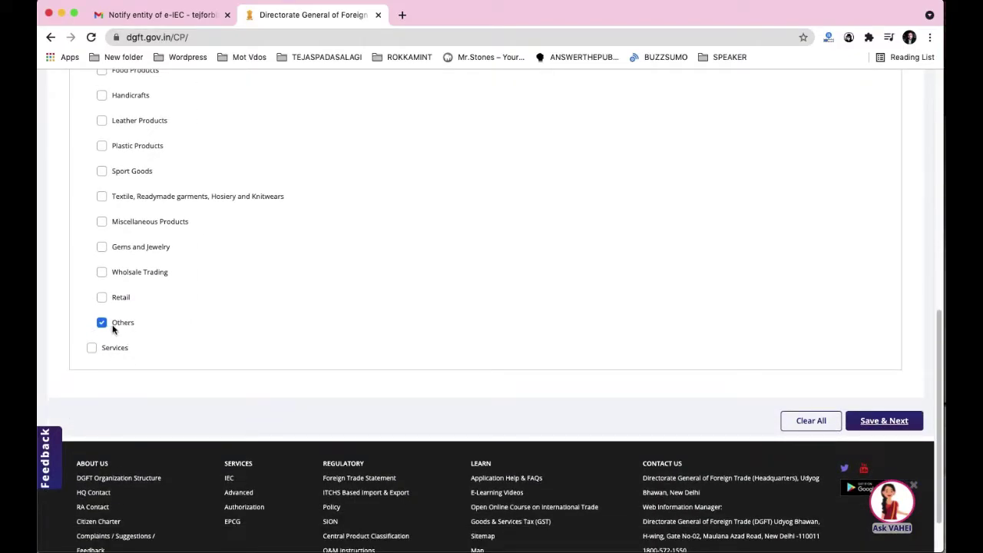
pyautogui.scroll(-2, 112, 326)
pyautogui.click(895, 366)
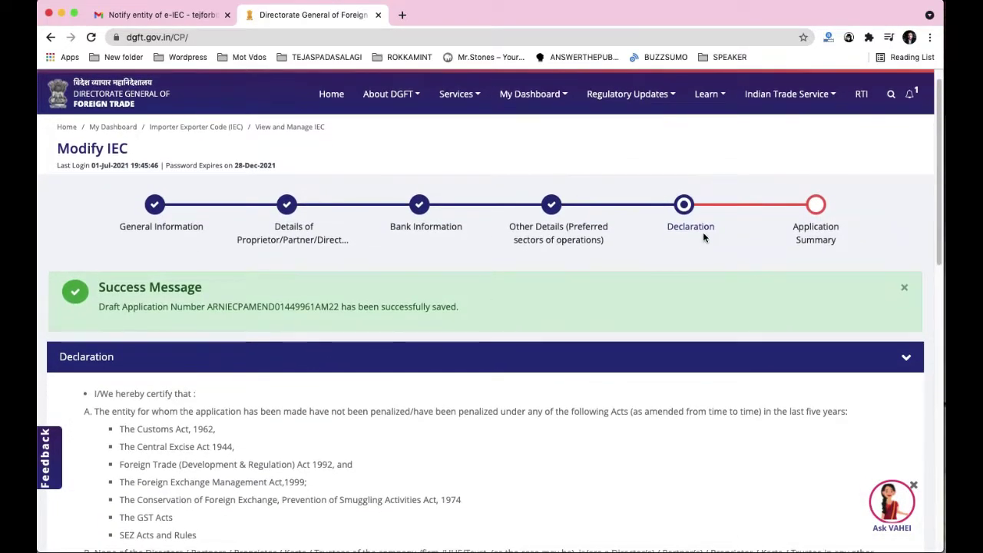
# Step: Accept the declaration for place Bagalkot, date 01-07-2021, and save it
pyautogui.scroll(-5, 428, 314)
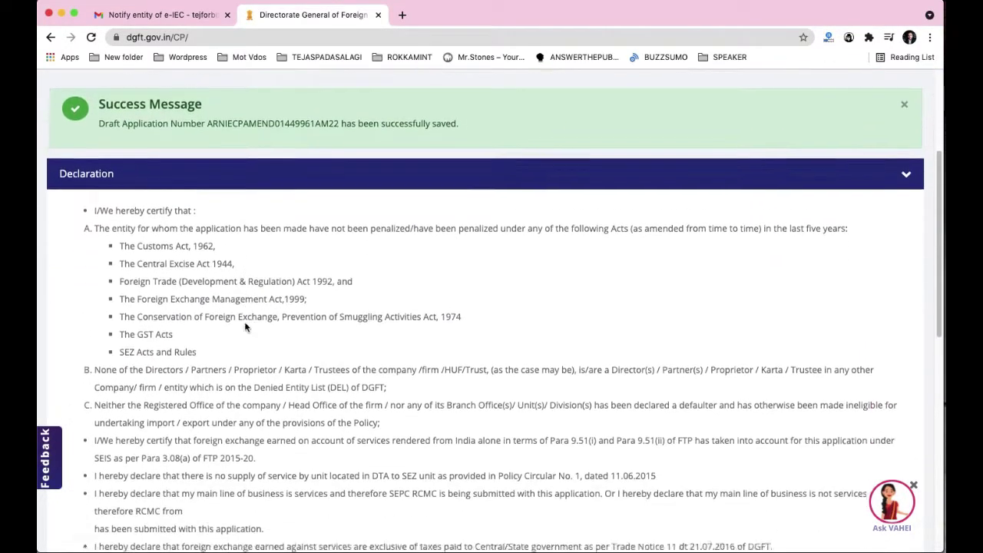
pyautogui.scroll(-4, 246, 326)
pyautogui.scroll(1, 97, 120)
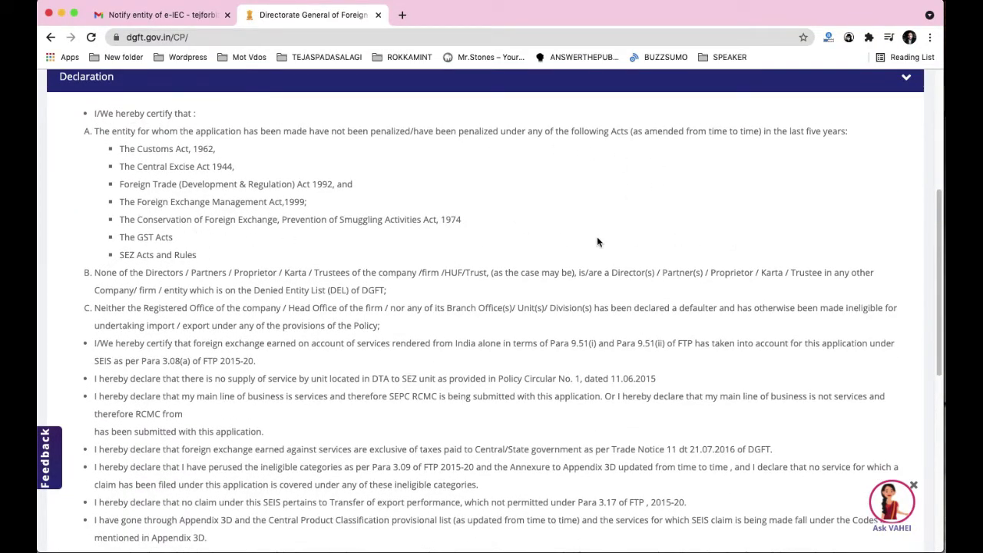
pyautogui.scroll(-10, 343, 258)
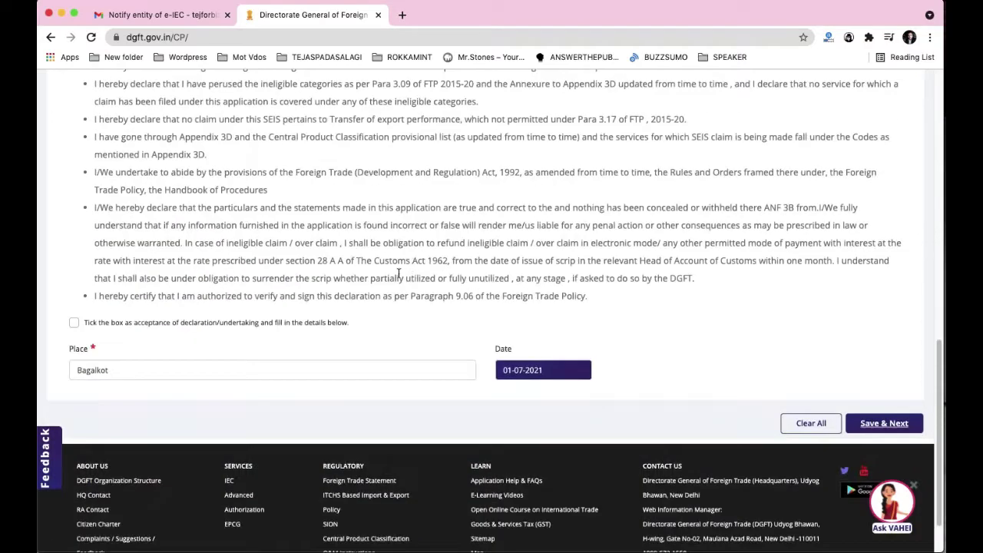
pyautogui.click(73, 299)
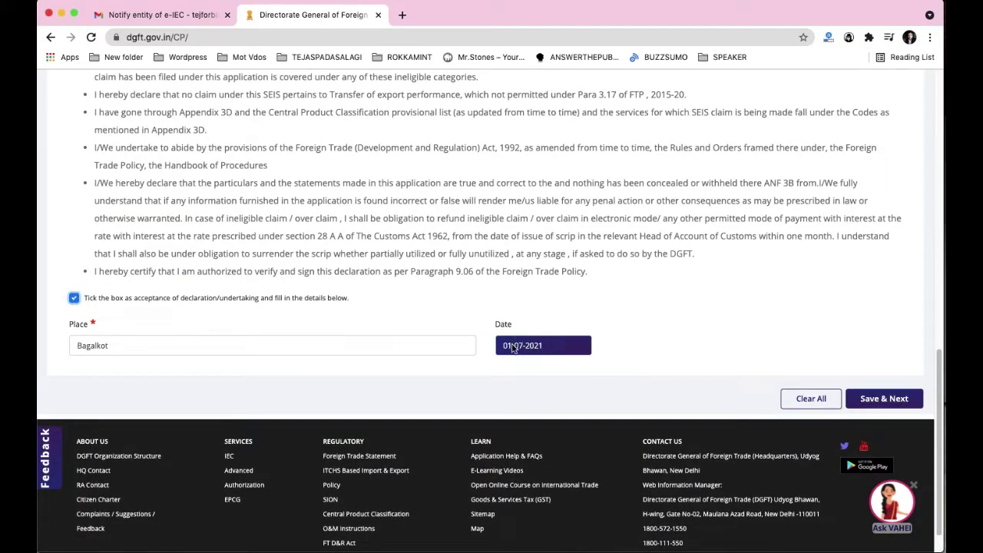
pyautogui.click(870, 403)
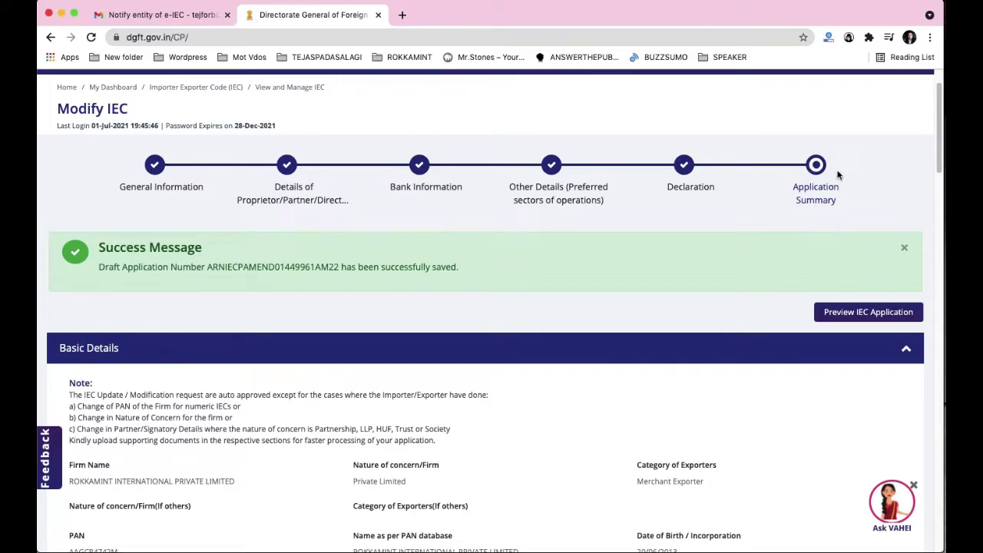
# Step: Scroll past the director and bank details to the Bagalkot declaration dated 01-07-2021
pyautogui.scroll(-3, 476, 274)
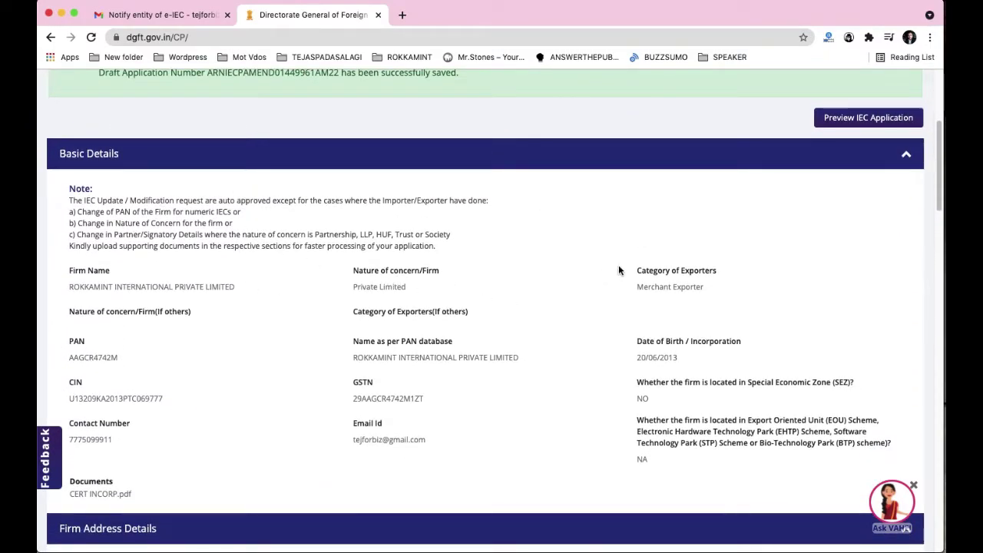
pyautogui.scroll(-3, 553, 226)
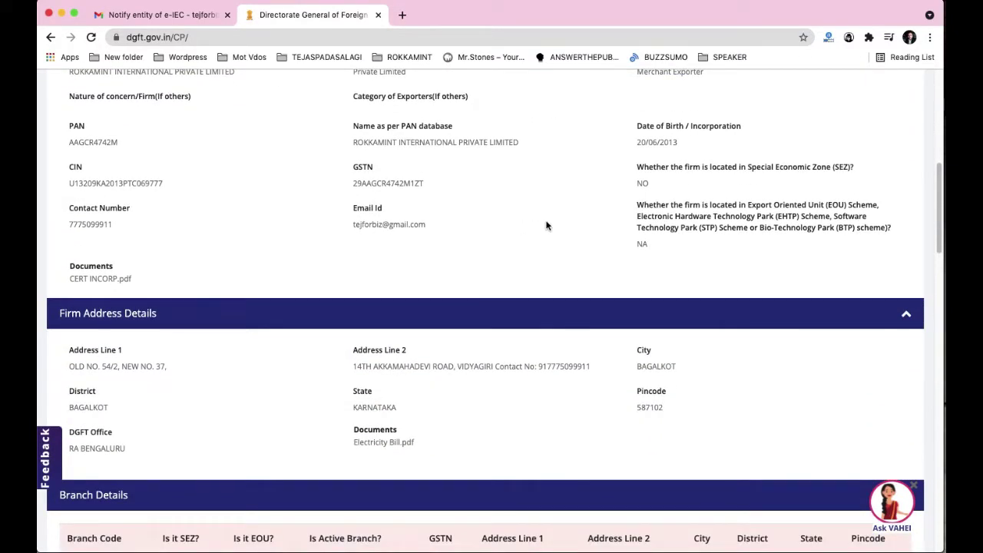
pyautogui.scroll(-3, 547, 225)
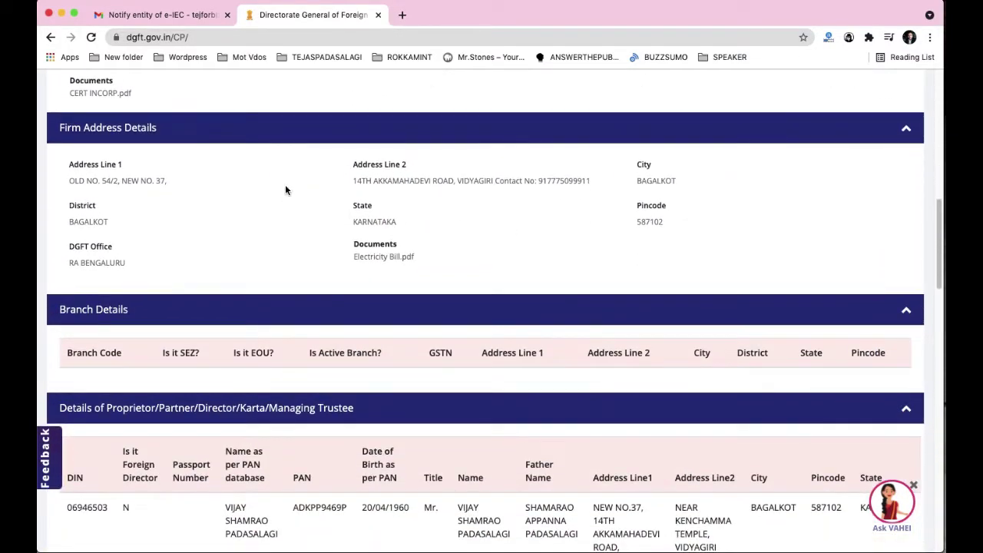
pyautogui.scroll(-1, 434, 222)
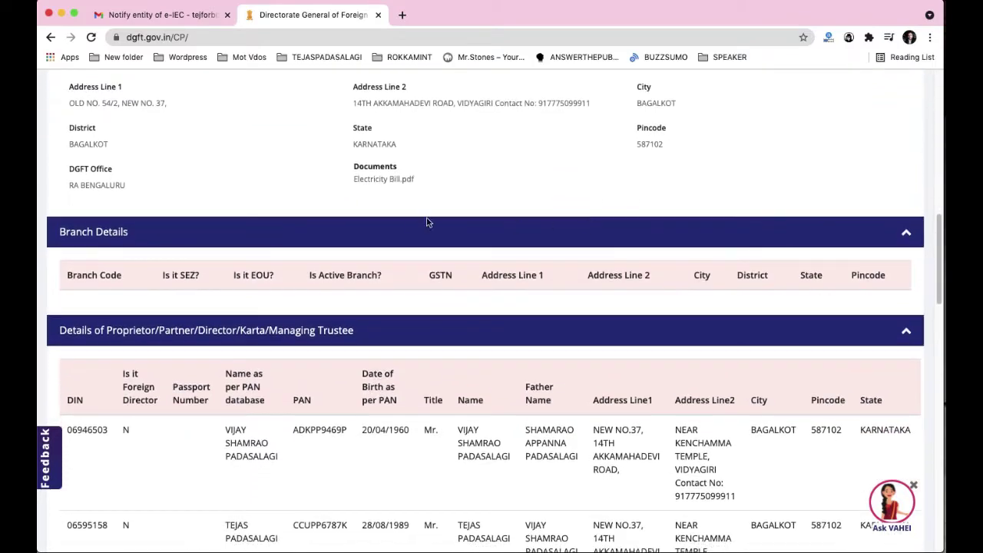
pyautogui.scroll(-1, 785, 284)
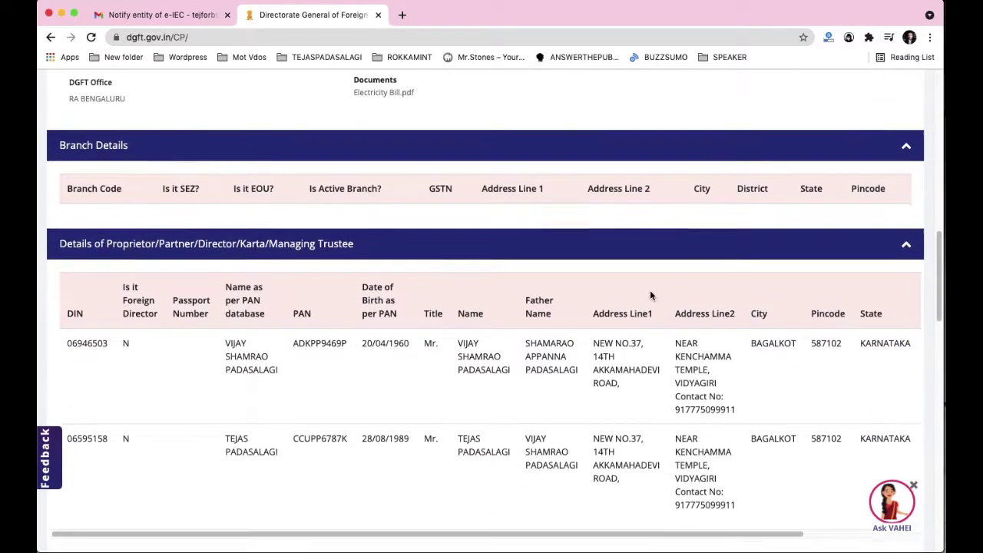
pyautogui.scroll(-2, 432, 288)
pyautogui.scroll(-3, 294, 286)
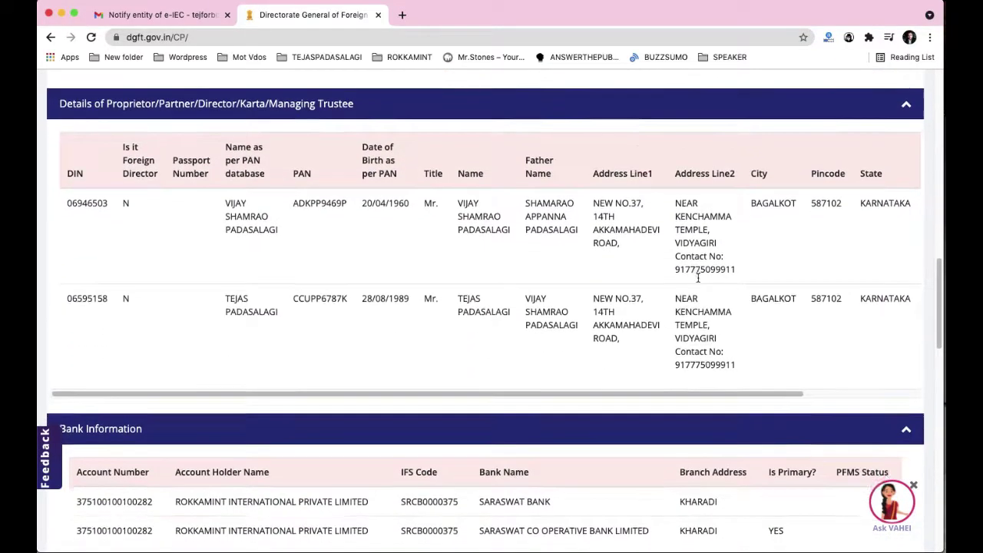
pyautogui.scroll(-12, 186, 284)
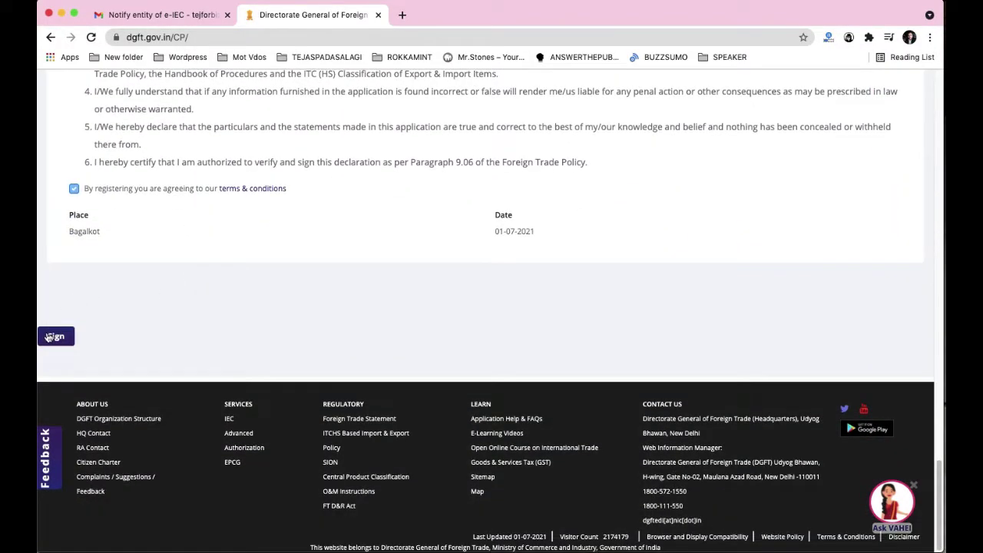
pyautogui.click(51, 338)
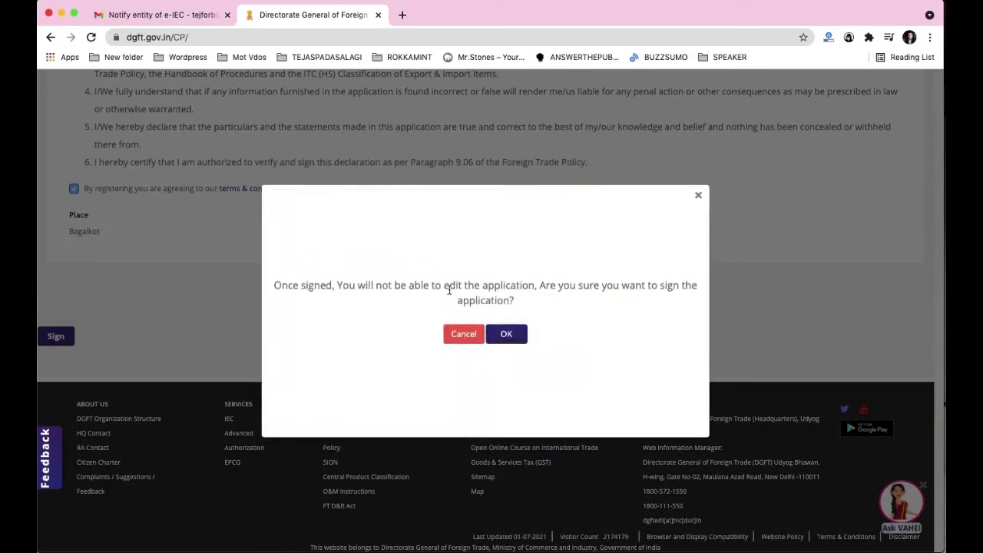
pyautogui.click(506, 335)
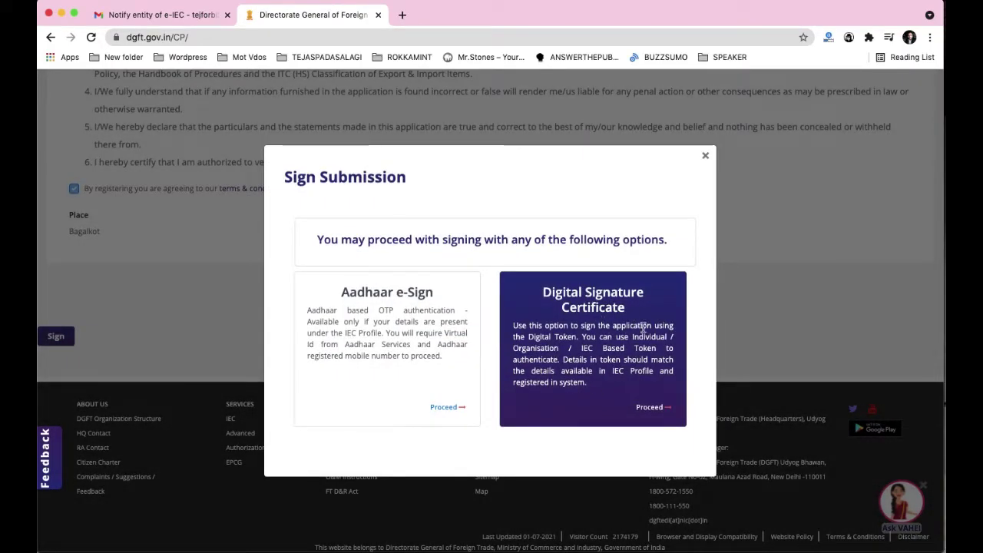
pyautogui.click(650, 410)
pyautogui.scroll(-2, 633, 299)
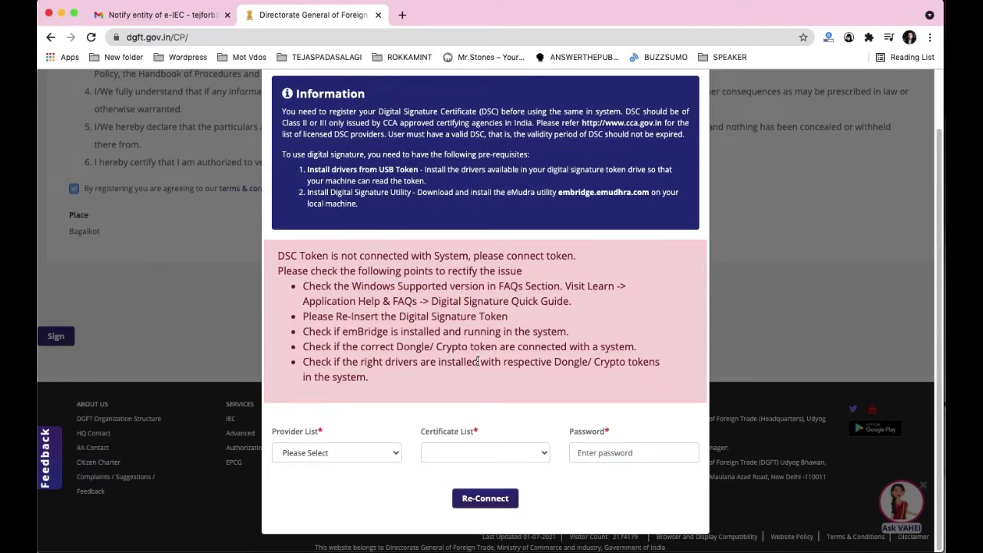
pyautogui.click(393, 456)
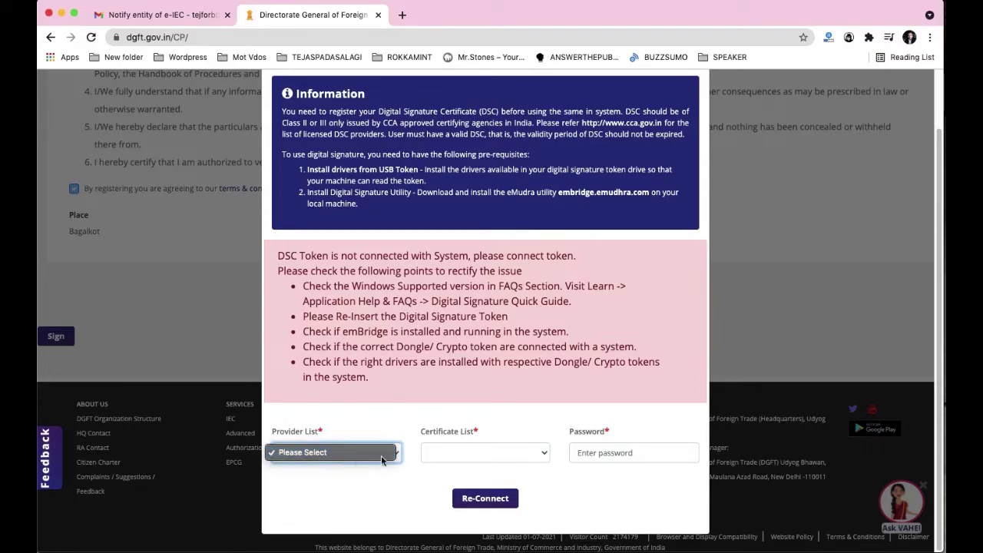
pyautogui.click(538, 459)
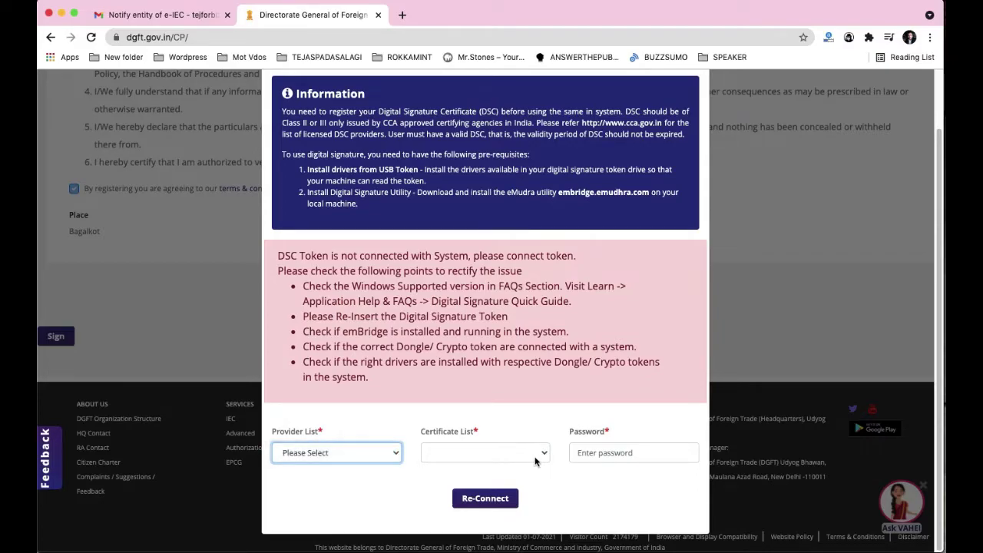
pyautogui.click(542, 460)
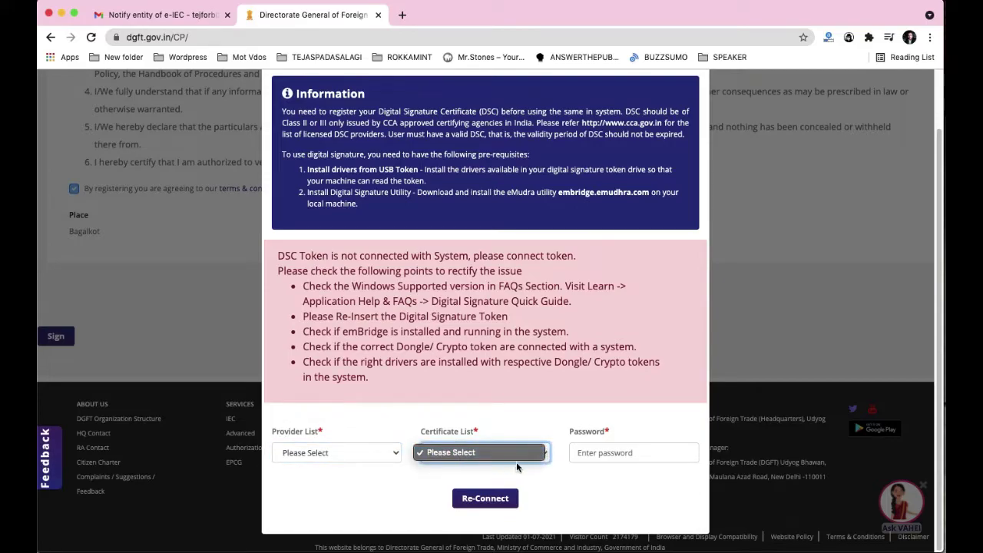
pyautogui.click(611, 456)
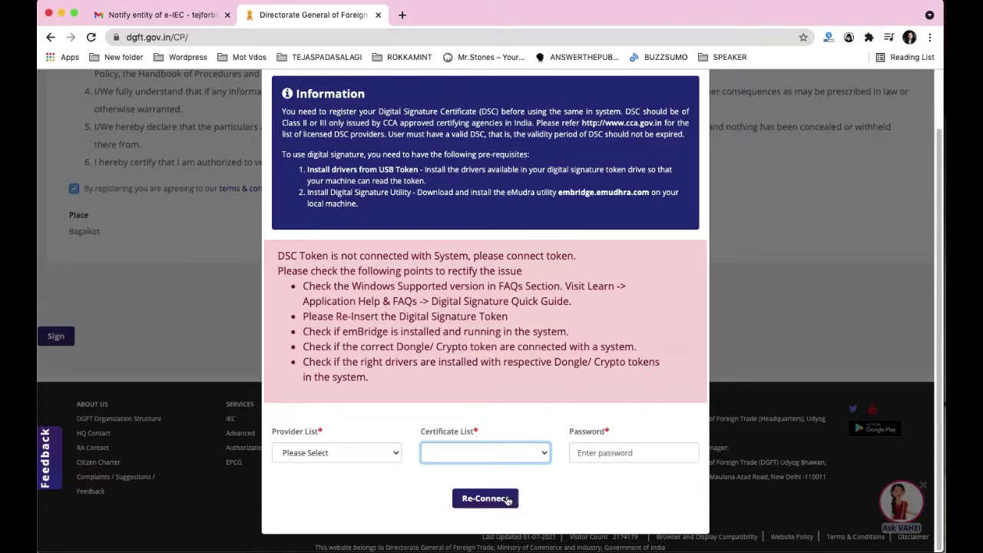
pyautogui.click(540, 498)
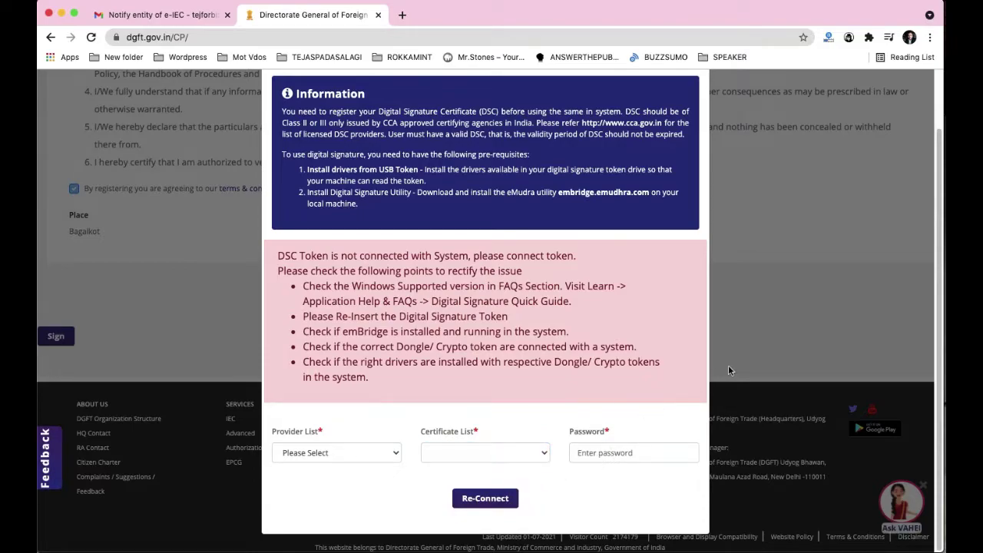
pyautogui.scroll(2, 729, 365)
pyautogui.click(696, 105)
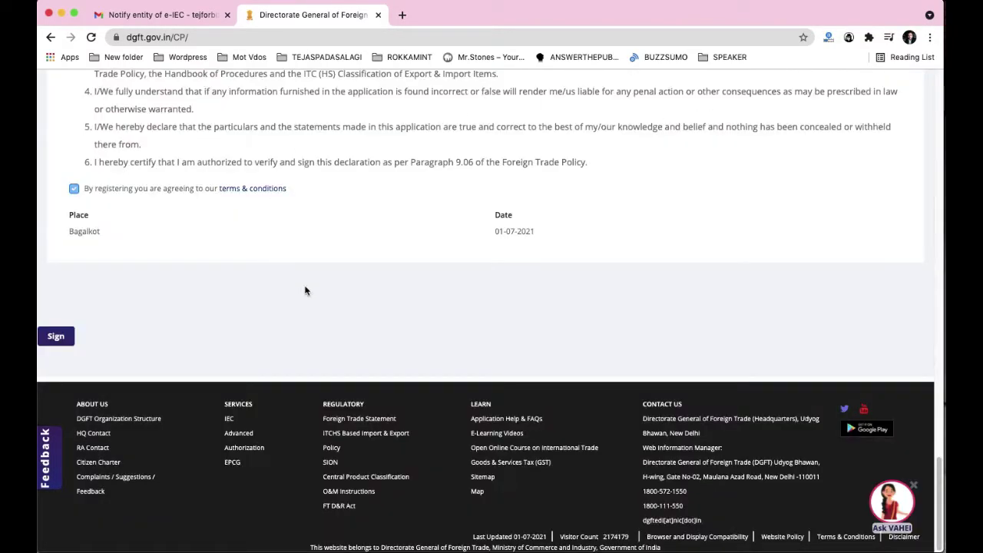
# Step: Return to the top of the summary, jumping to the Other Details step in the stepper
pyautogui.scroll(10, 518, 289)
pyautogui.scroll(10, 518, 290)
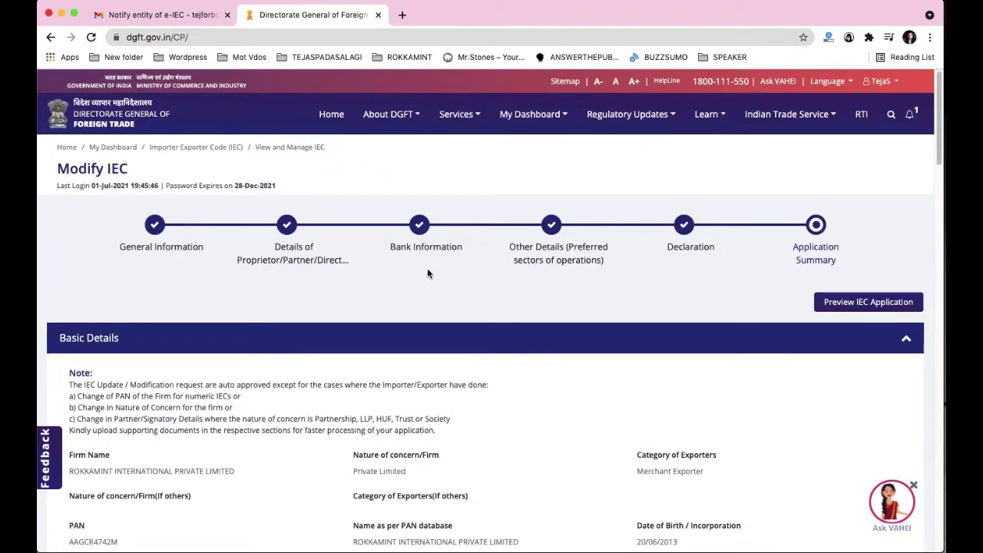
pyautogui.click(560, 265)
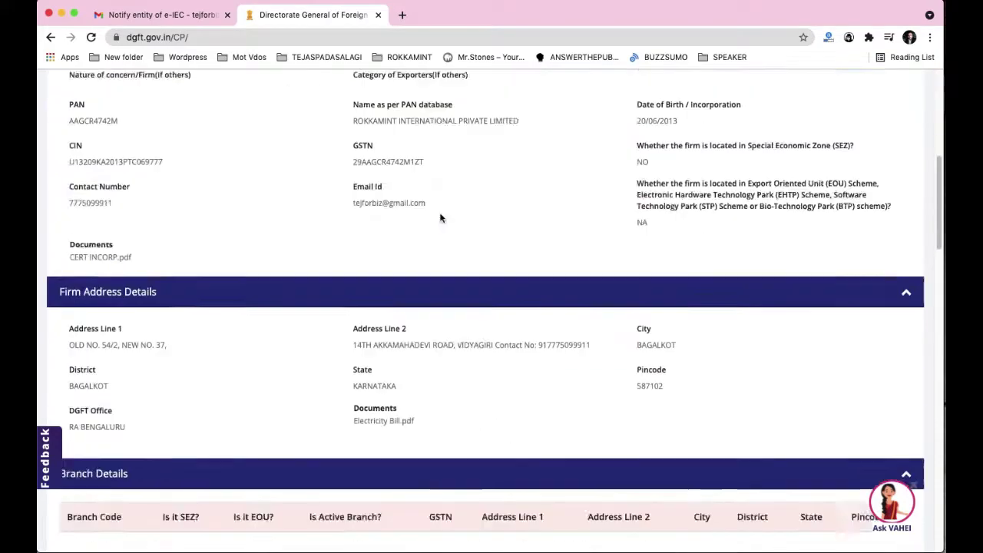
pyautogui.scroll(-10, 473, 249)
pyautogui.scroll(20, 525, 235)
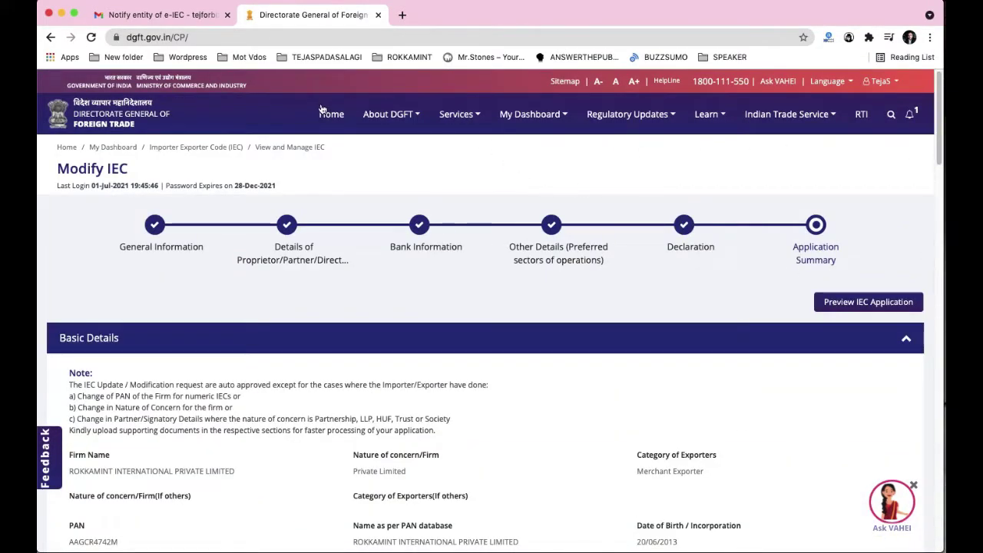
# Step: Preview the IEC application as a 3-page Print Summary PDF and read it through
pyautogui.click(868, 301)
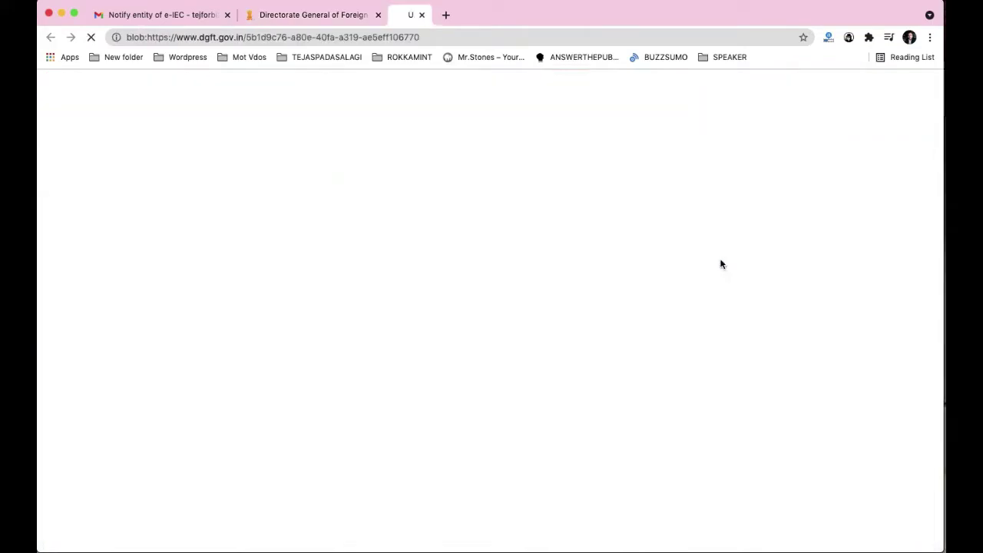
pyautogui.scroll(-3, 530, 238)
pyautogui.scroll(3, 540, 263)
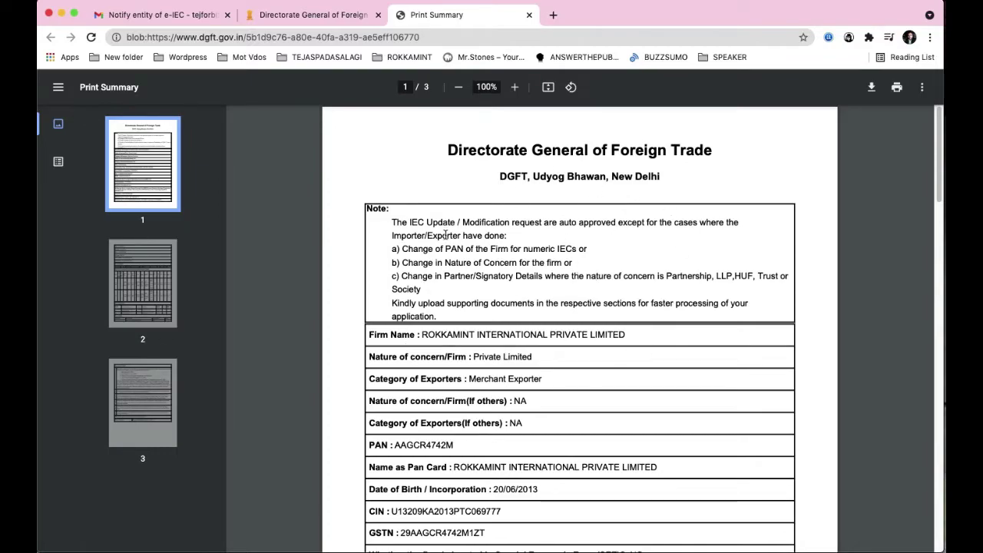
pyautogui.scroll(-15, 447, 235)
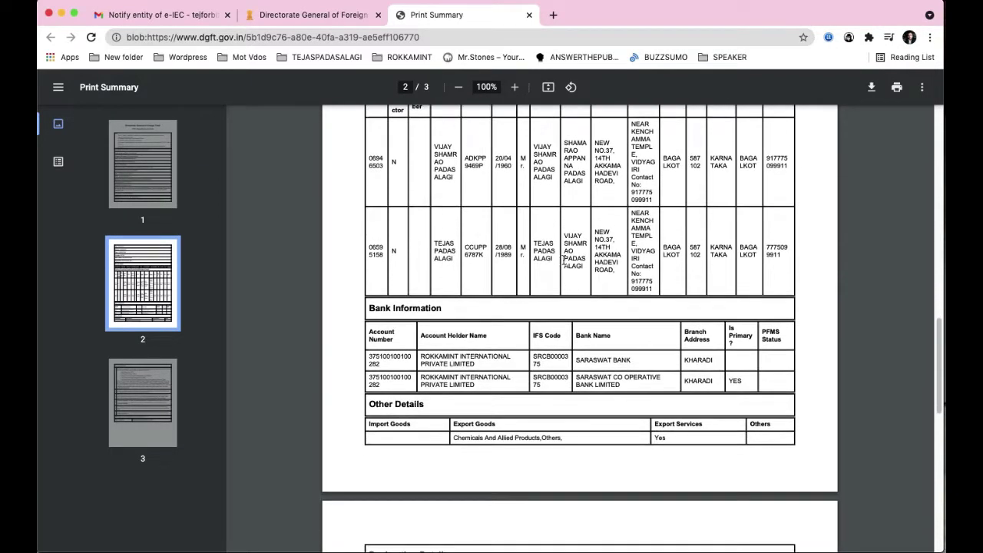
pyautogui.scroll(-10, 533, 185)
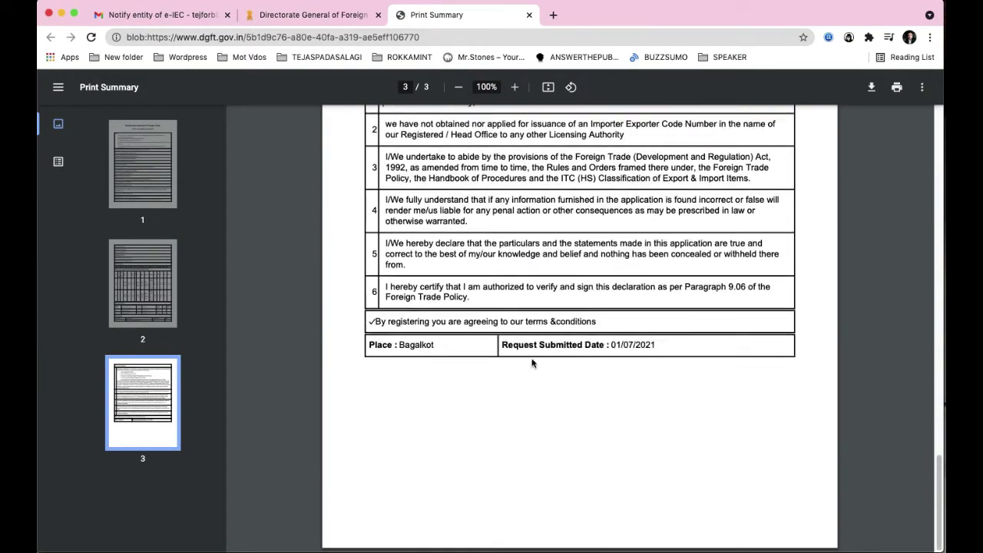
pyautogui.moveTo(499, 350); pyautogui.dragTo(607, 346)
pyautogui.click(649, 348)
pyautogui.press('Home')
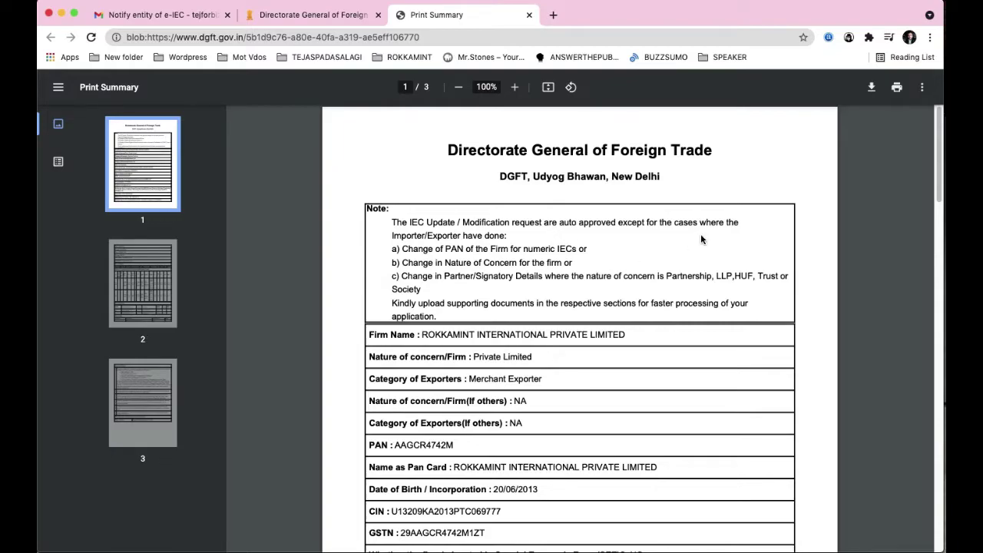
# Step: Go back from the Print Summary PDF to the DGFT portal dashboard
pyautogui.click(323, 15)
pyautogui.click(434, 14)
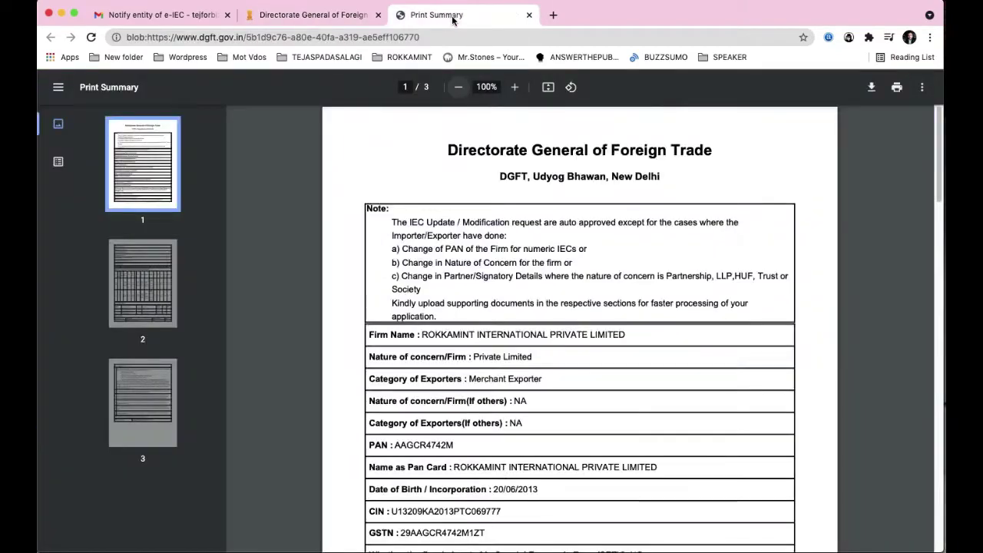
pyautogui.click(323, 15)
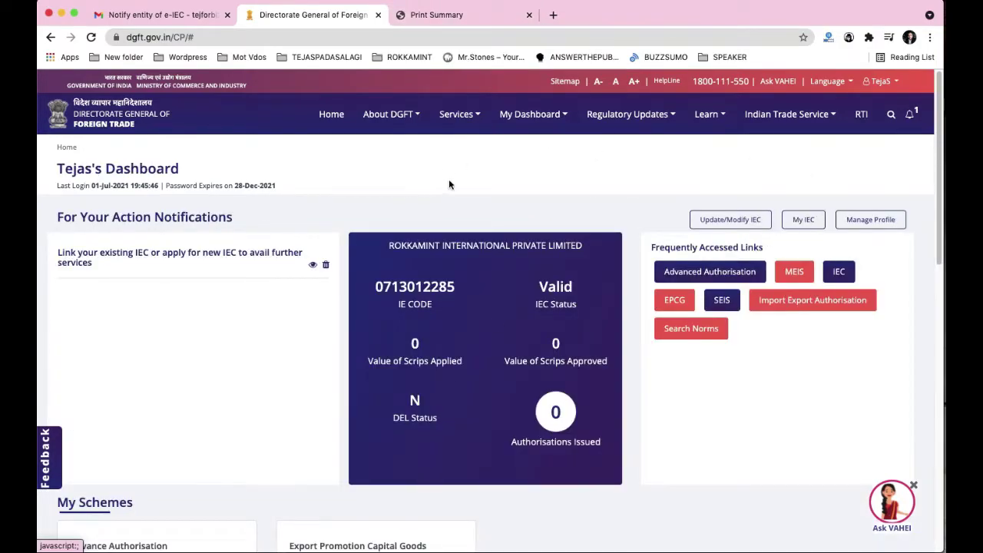
pyautogui.click(912, 117)
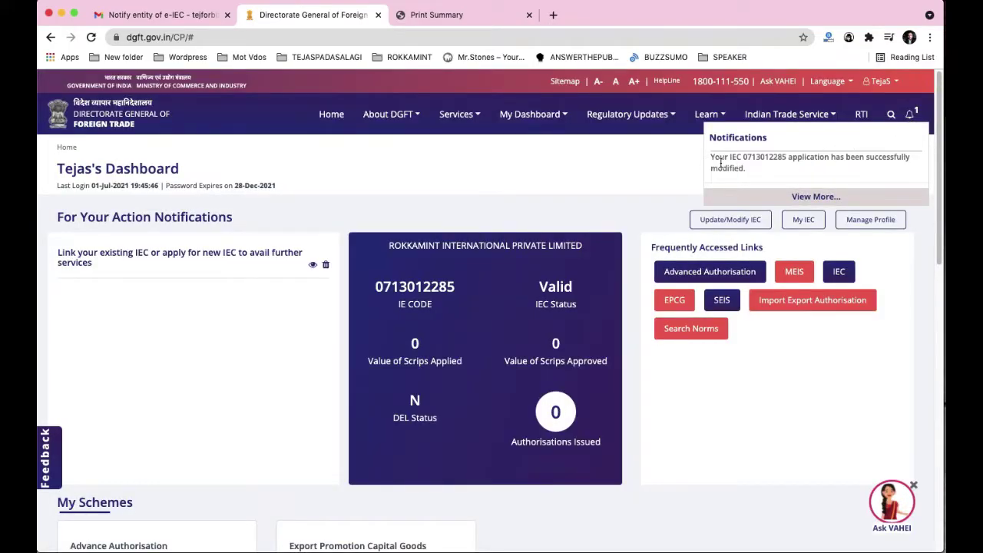
pyautogui.doubleClick(745, 156)
pyautogui.click(798, 160)
pyautogui.click(816, 196)
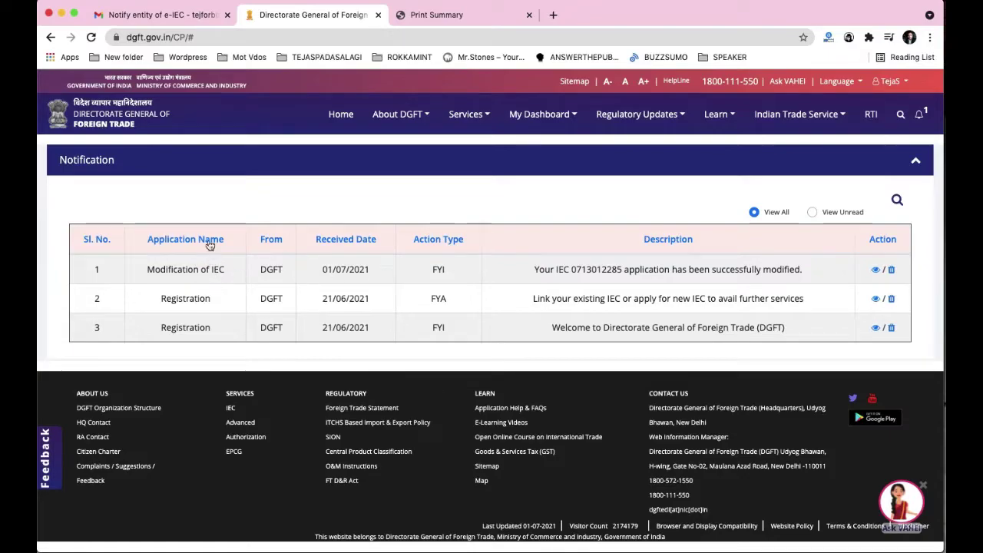
pyautogui.moveTo(131, 269); pyautogui.dragTo(453, 271)
pyautogui.moveTo(536, 270); pyautogui.dragTo(806, 274)
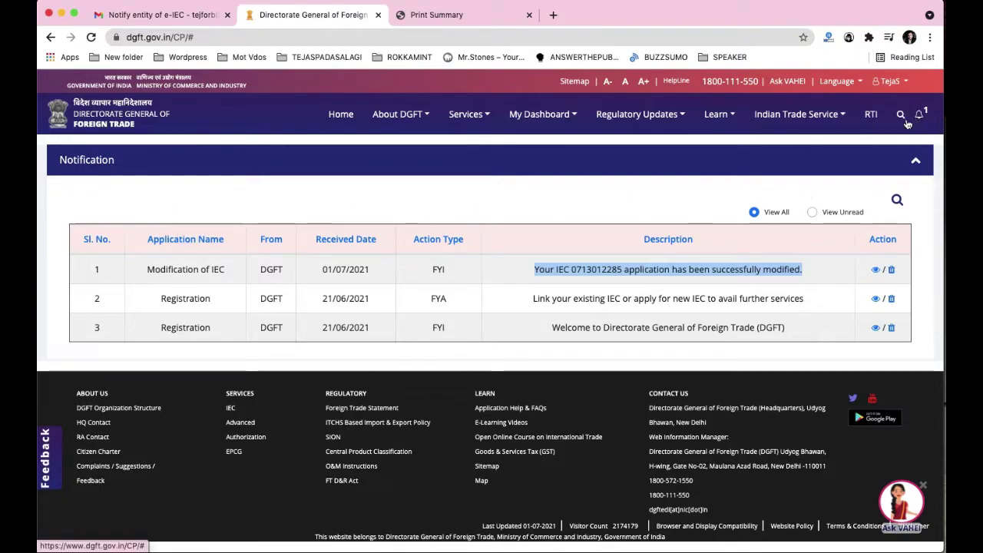
pyautogui.click(336, 116)
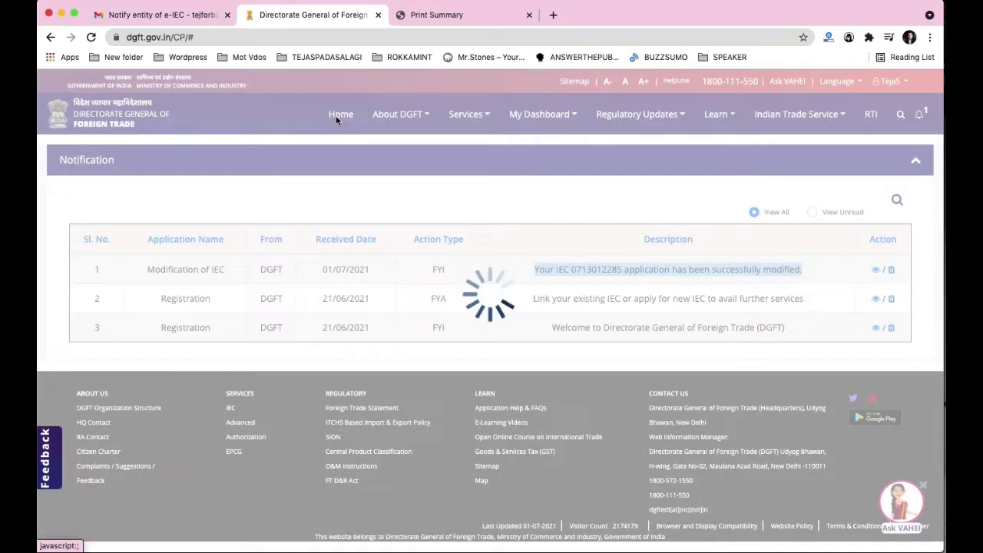